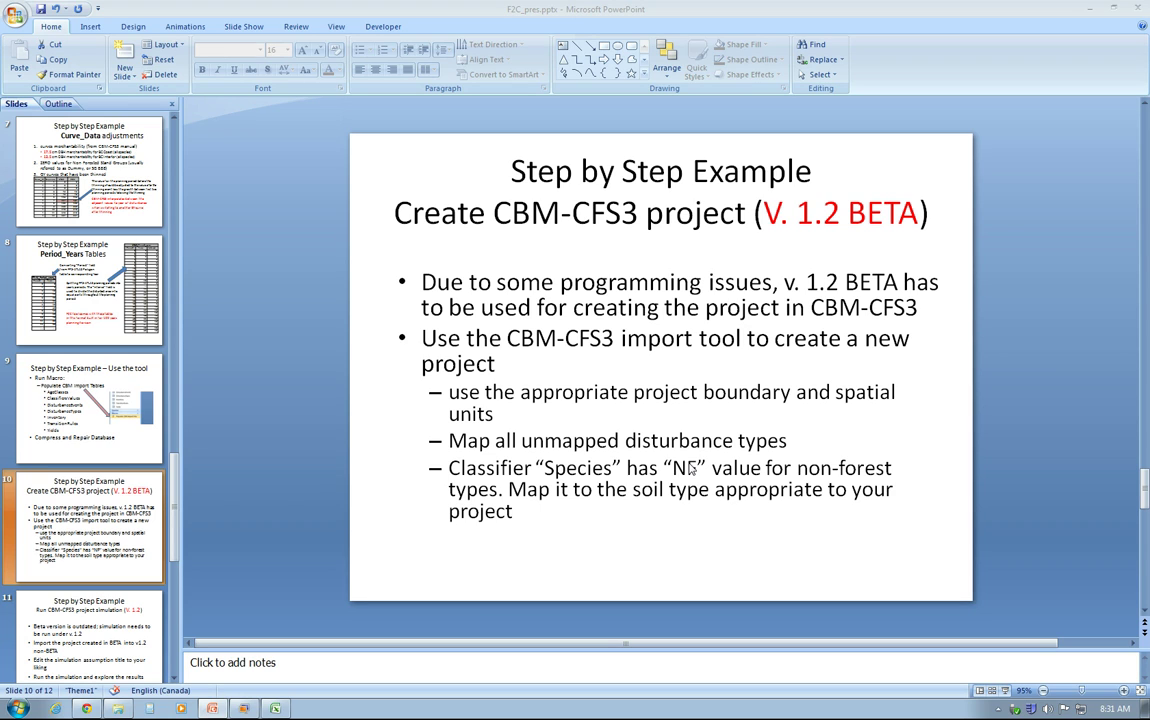
# - Bring the Windows XP Mode window in front of the CBM-CFS3 project slide in PowerPoint
pyautogui.click(245, 708)
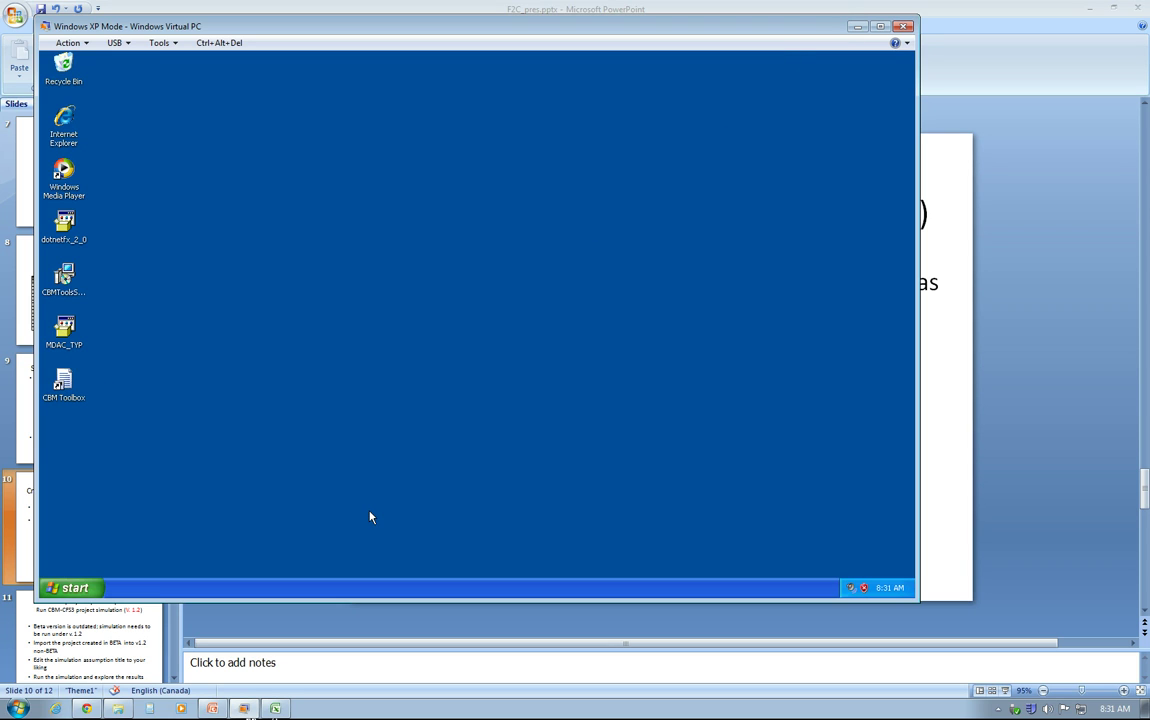
# - Launch Windows XP Mode from the Windows Virtual PC folder and drag its window right
pyautogui.click(17, 709)
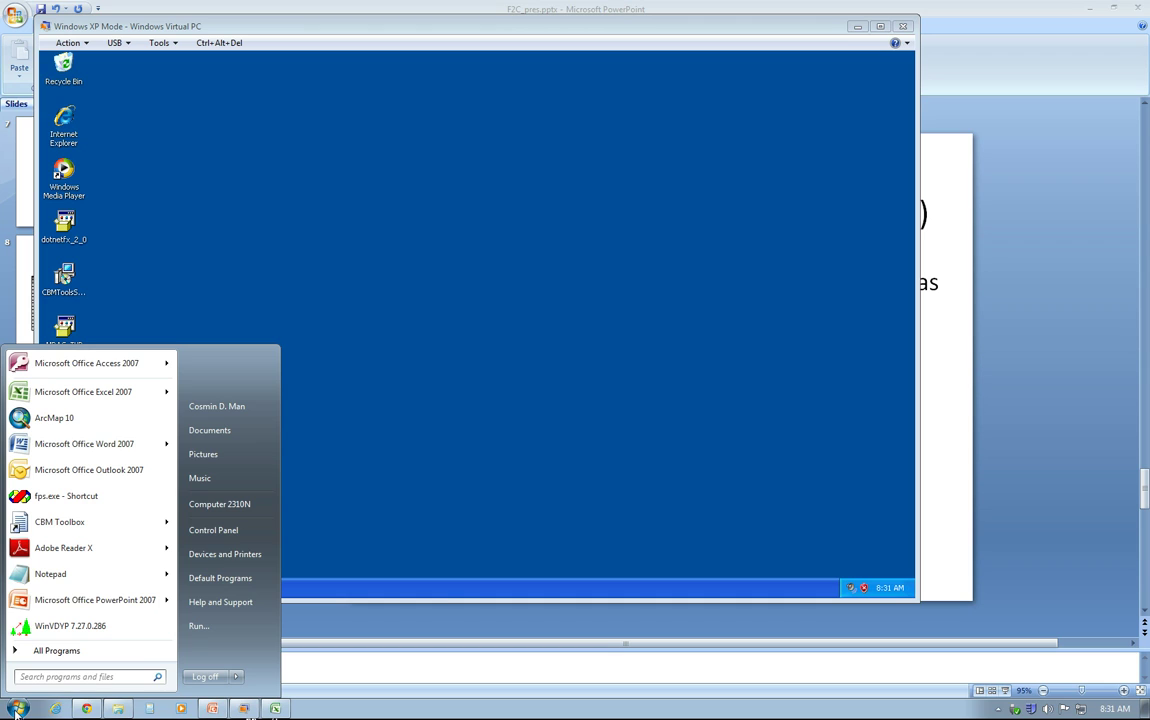
pyautogui.click(45, 650)
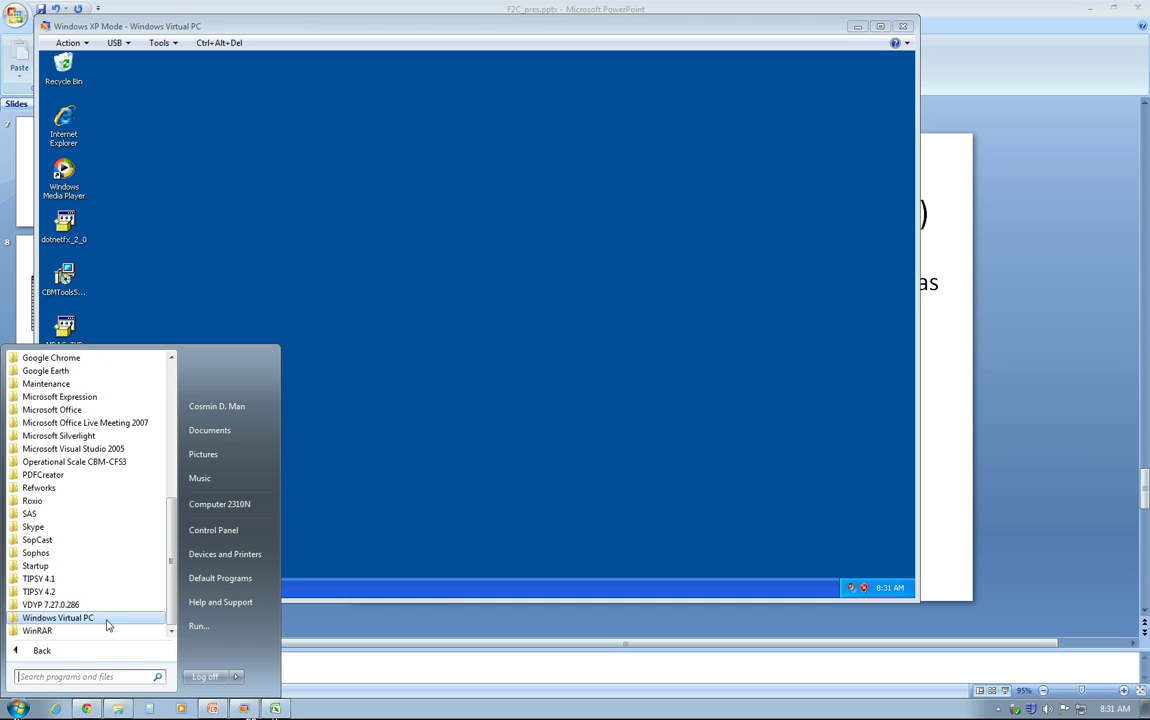
pyautogui.click(107, 620)
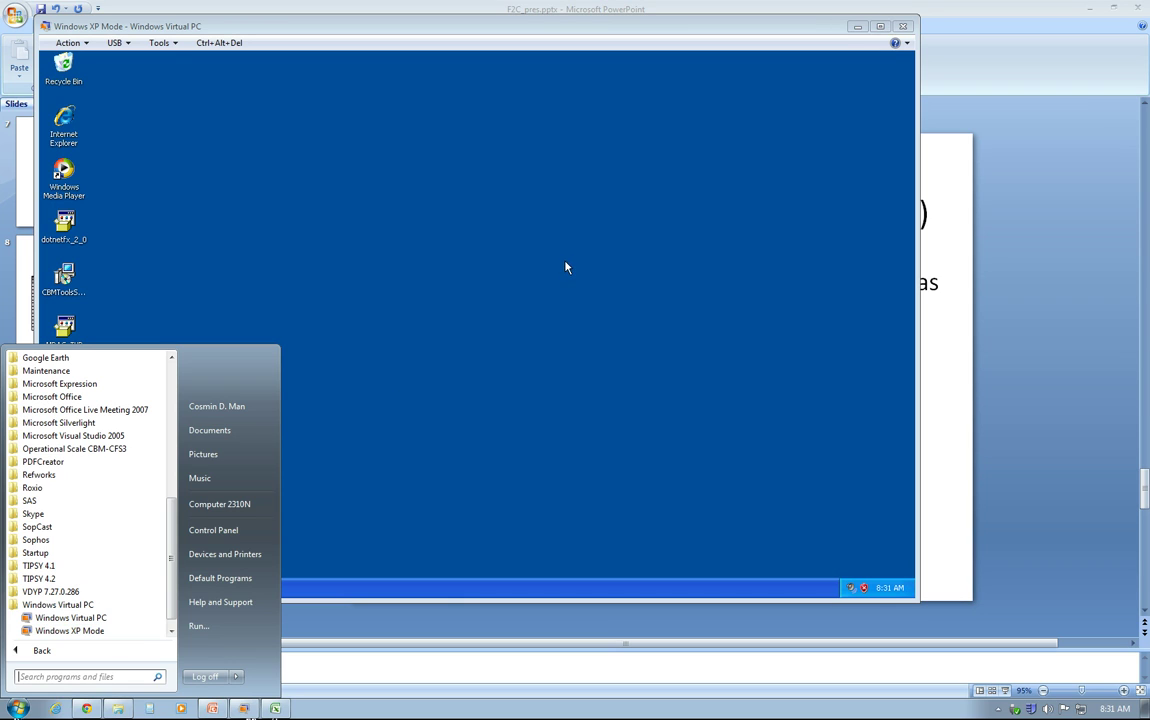
pyautogui.click(562, 226)
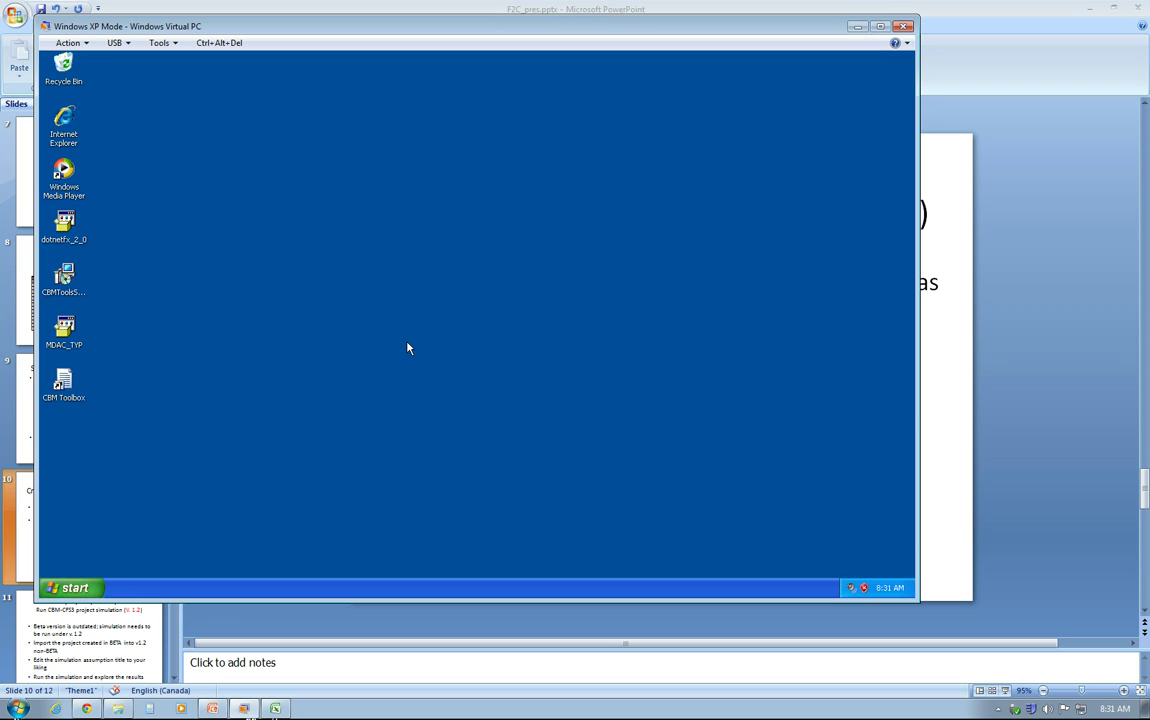
pyautogui.moveTo(403, 28); pyautogui.dragTo(478, 28)
# - Launch CBM Toolbox and start a new CBM Standard Import Tool project named F2C_Demo
pyautogui.doubleClick(140, 382)
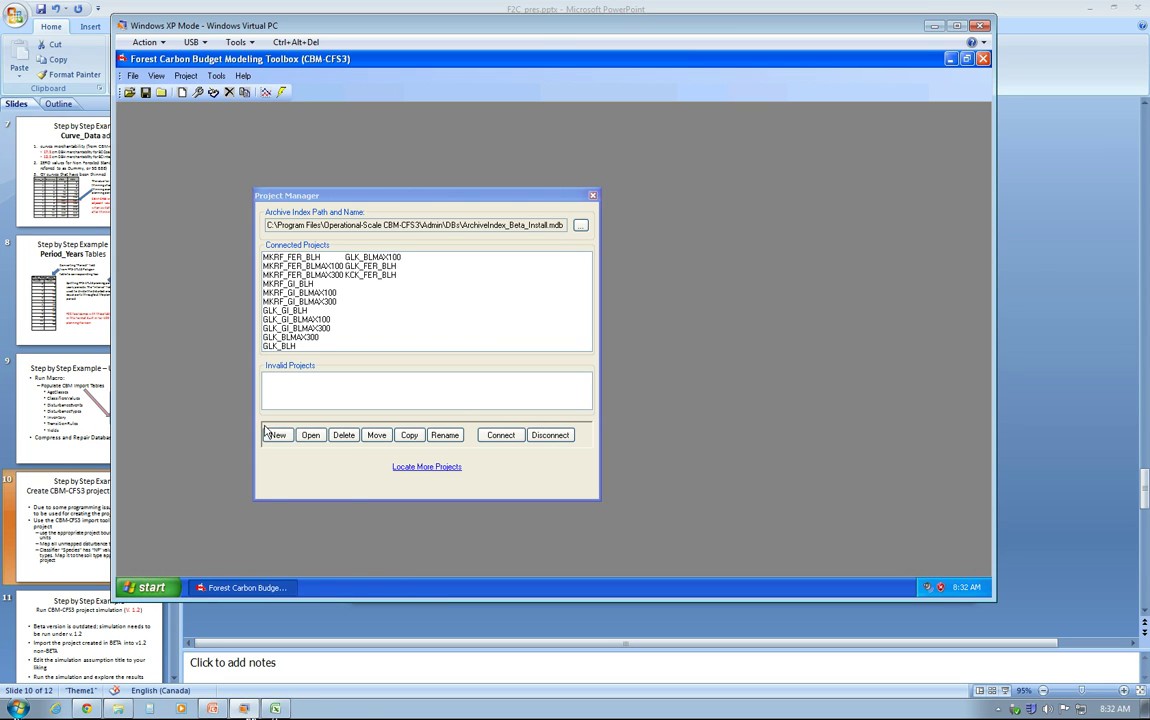
pyautogui.click(274, 435)
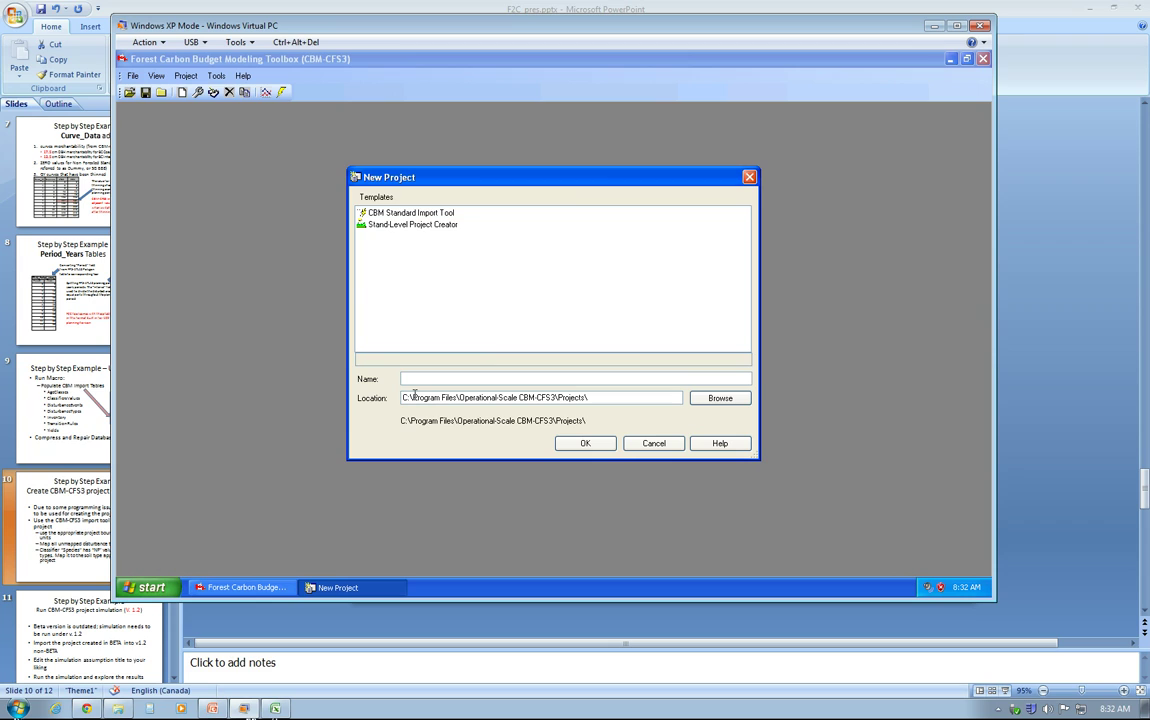
pyautogui.click(437, 215)
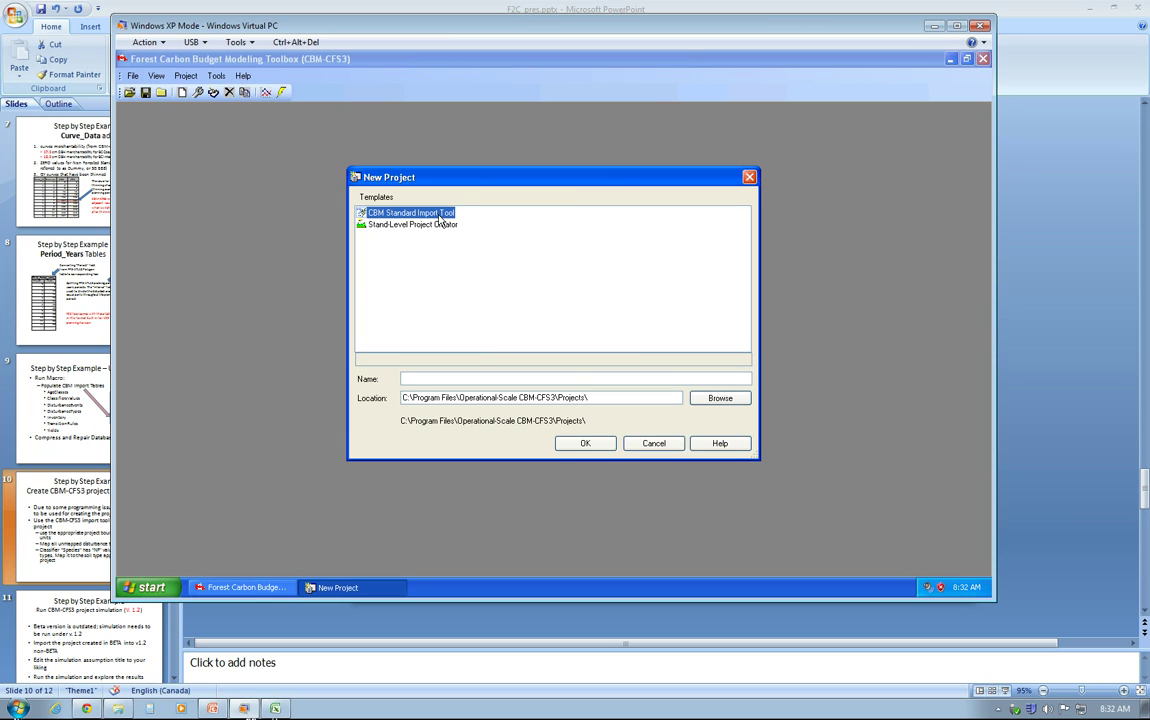
pyautogui.click(433, 379)
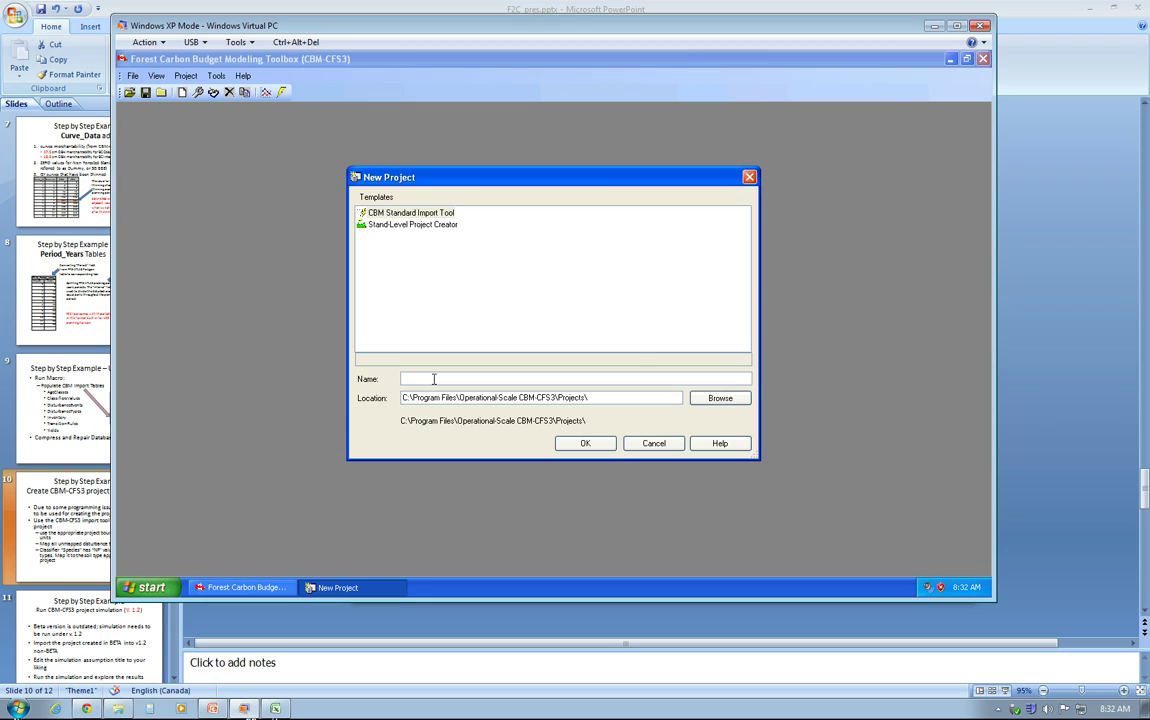
pyautogui.write('F2C')
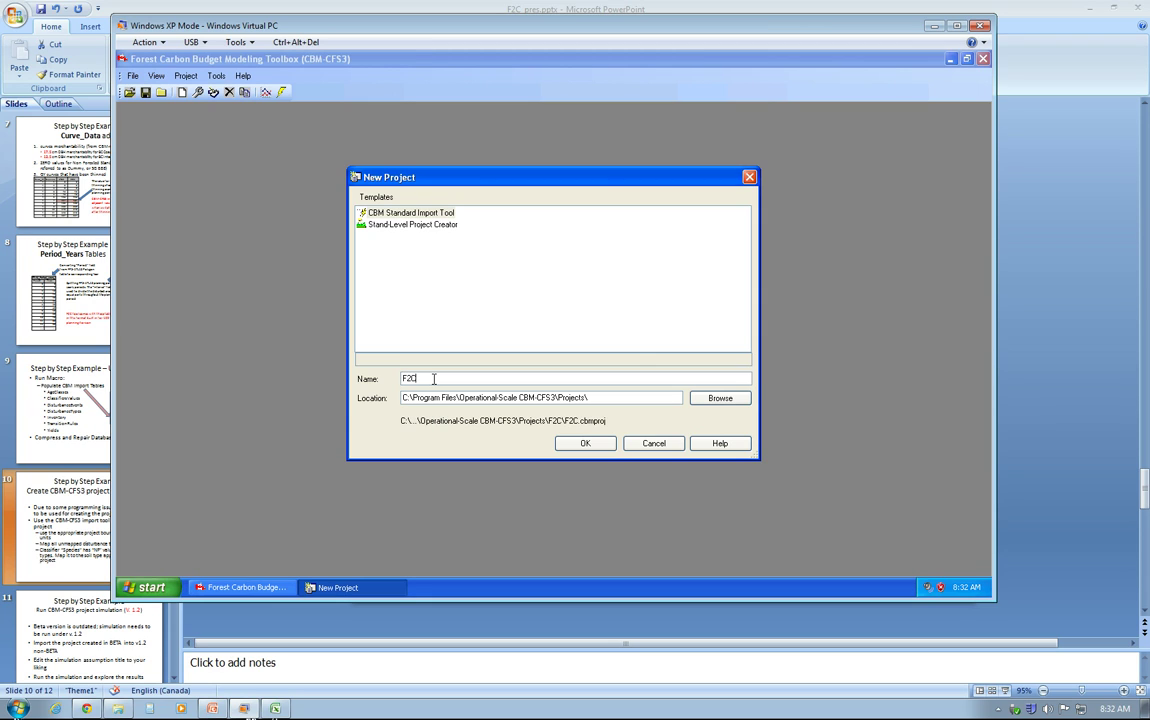
pyautogui.write('_Demo')
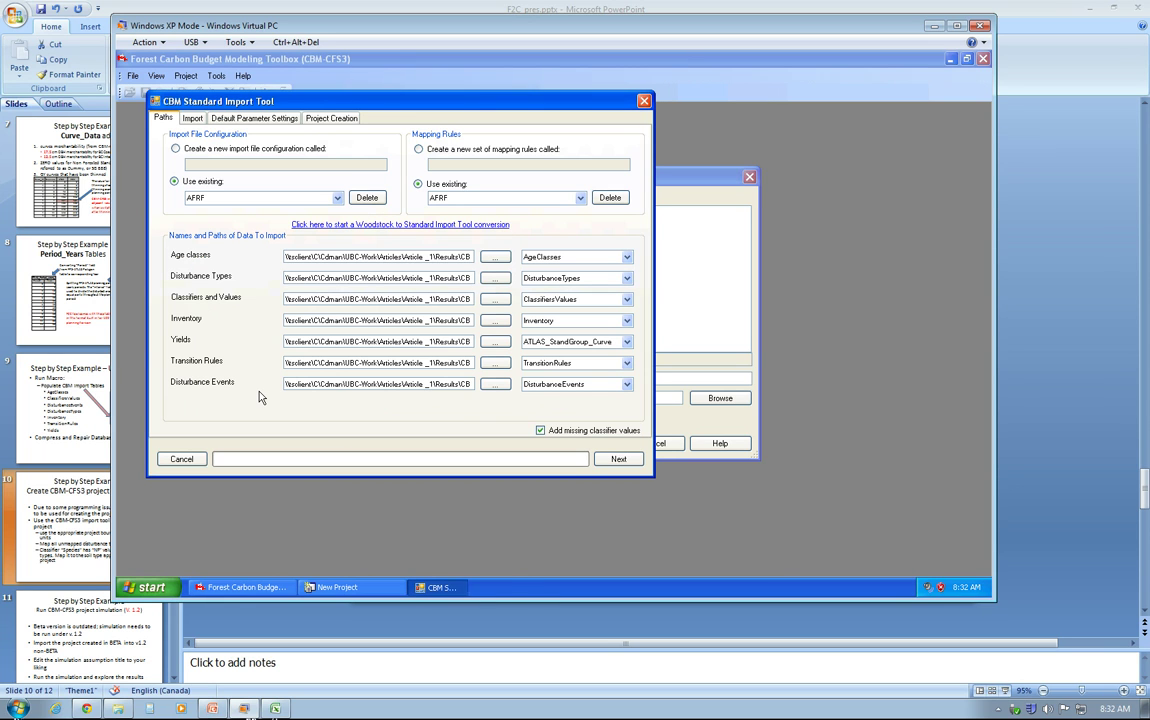
# - Name the new import file configuration and mapping rules F2C, then browse for the age classes file
pyautogui.click(176, 149)
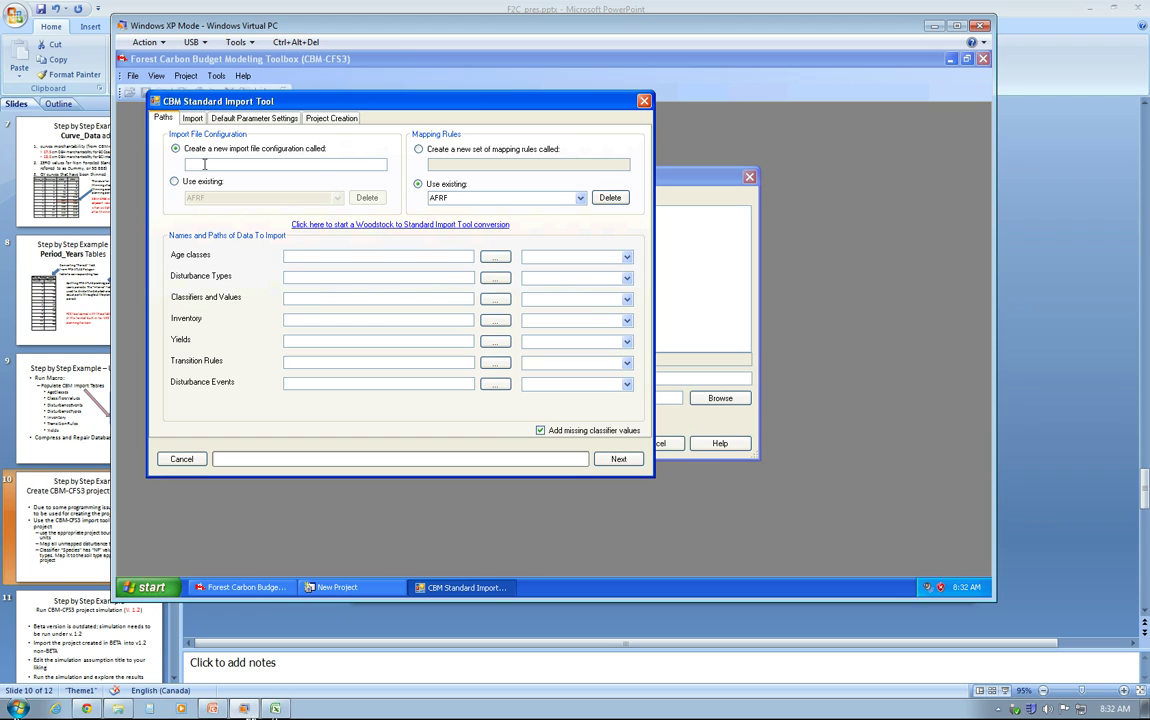
pyautogui.click(204, 164)
pyautogui.write('F2C')
pyautogui.click(420, 150)
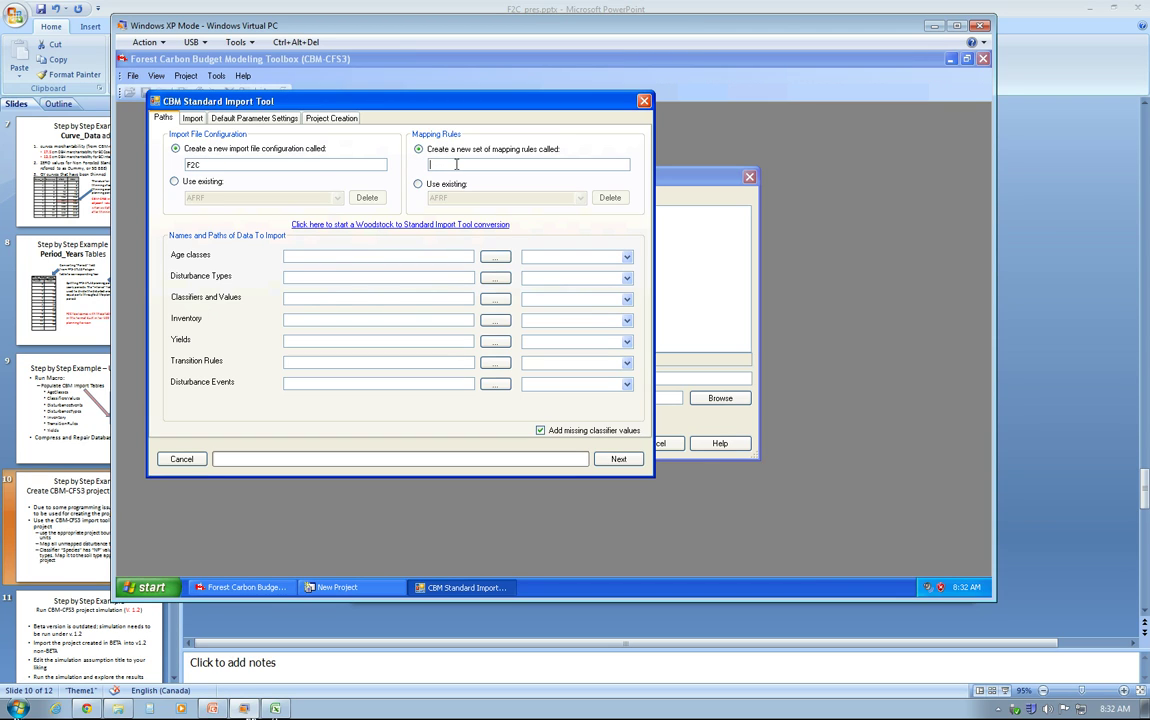
pyautogui.click(456, 164)
pyautogui.write('F2C')
pyautogui.click(495, 257)
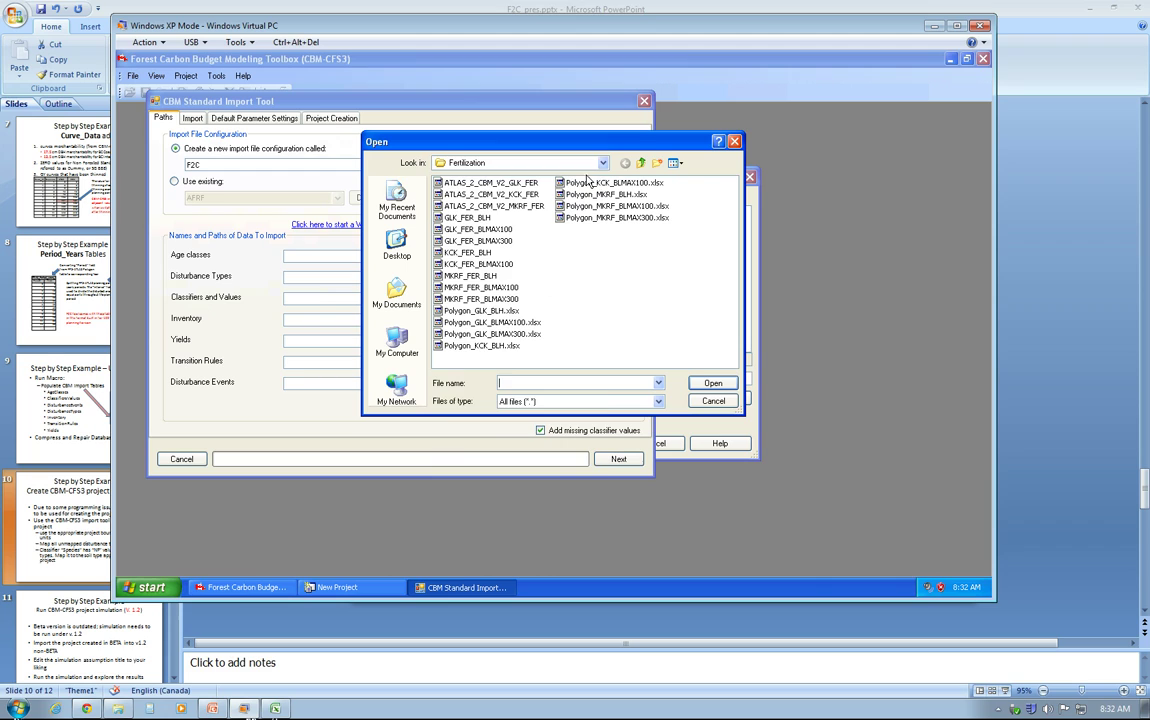
# - Use F2C_v1 from C on 2310N\Cdman\UBC-Work\ATLAS-CBM\Demo as the source for all data
pyautogui.click(541, 162)
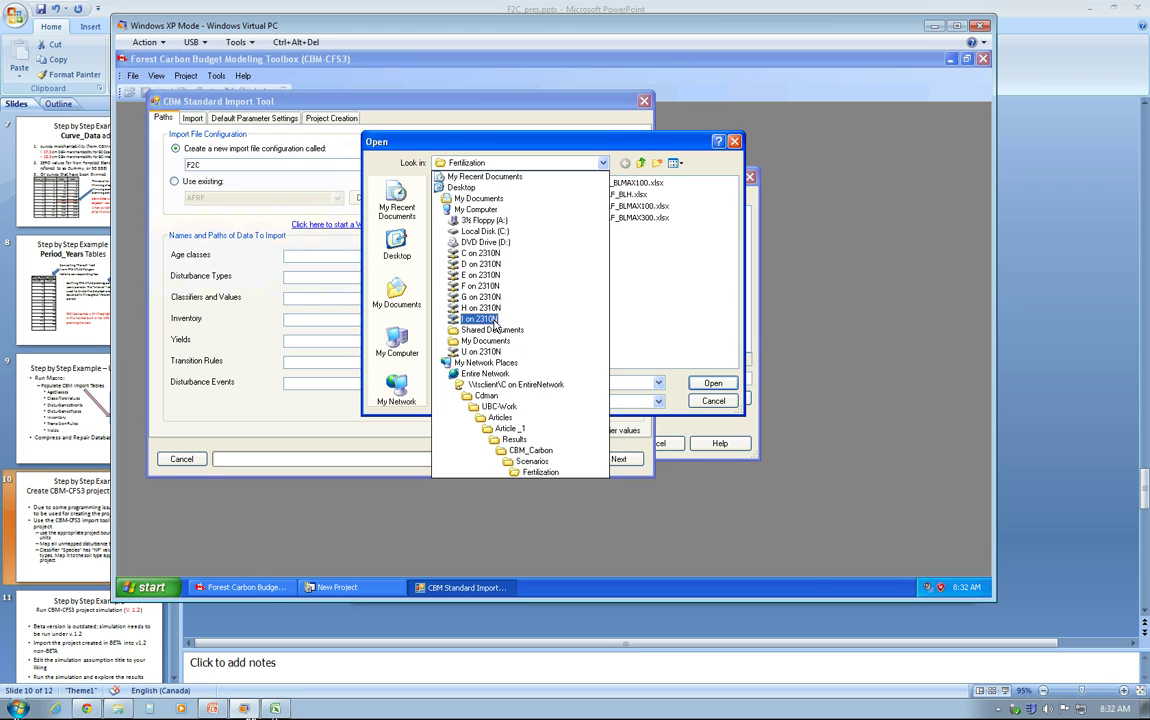
pyautogui.click(480, 253)
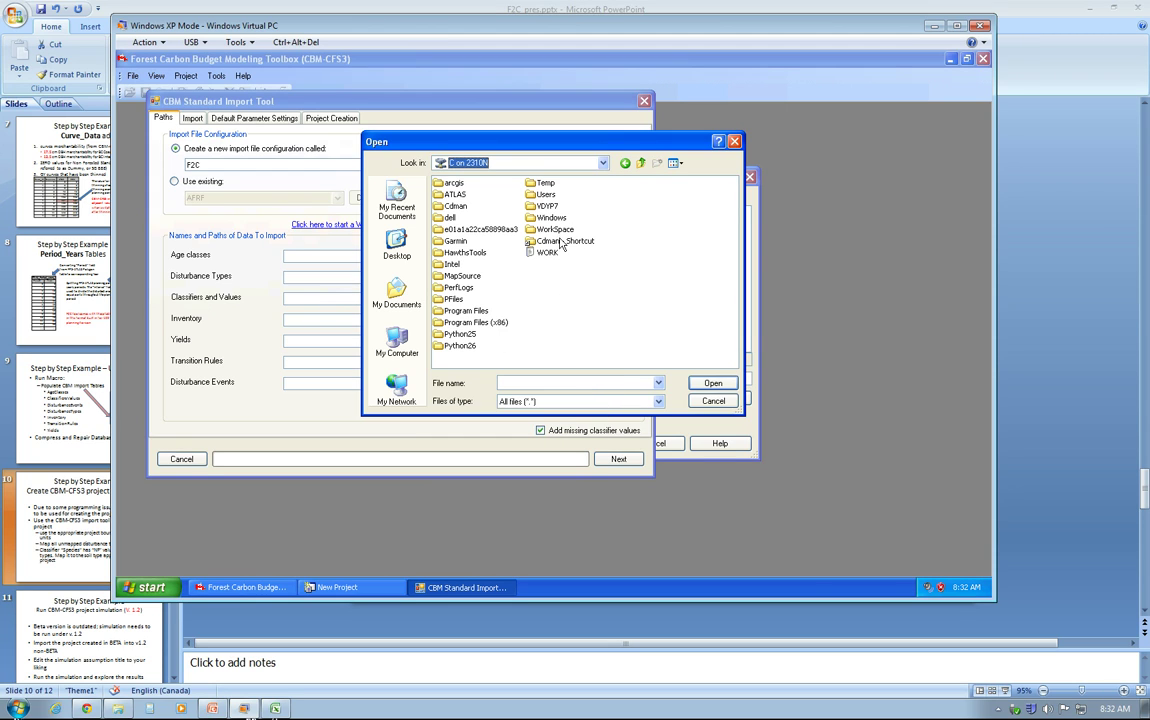
pyautogui.doubleClick(560, 241)
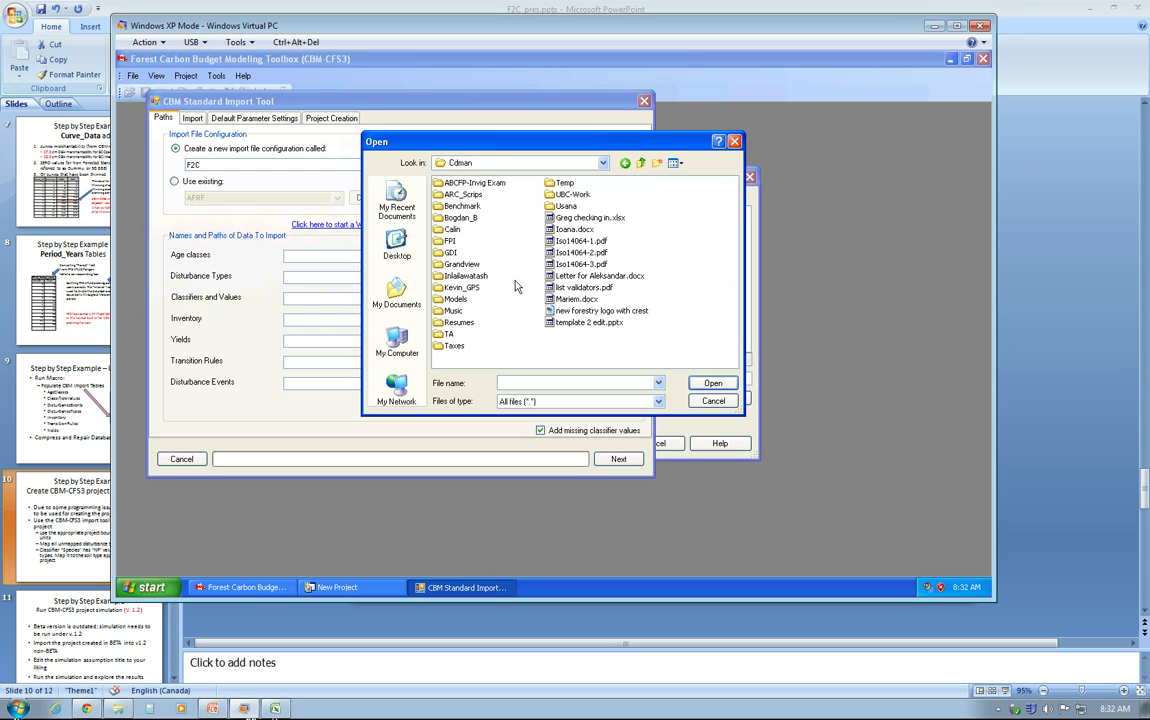
pyautogui.doubleClick(572, 194)
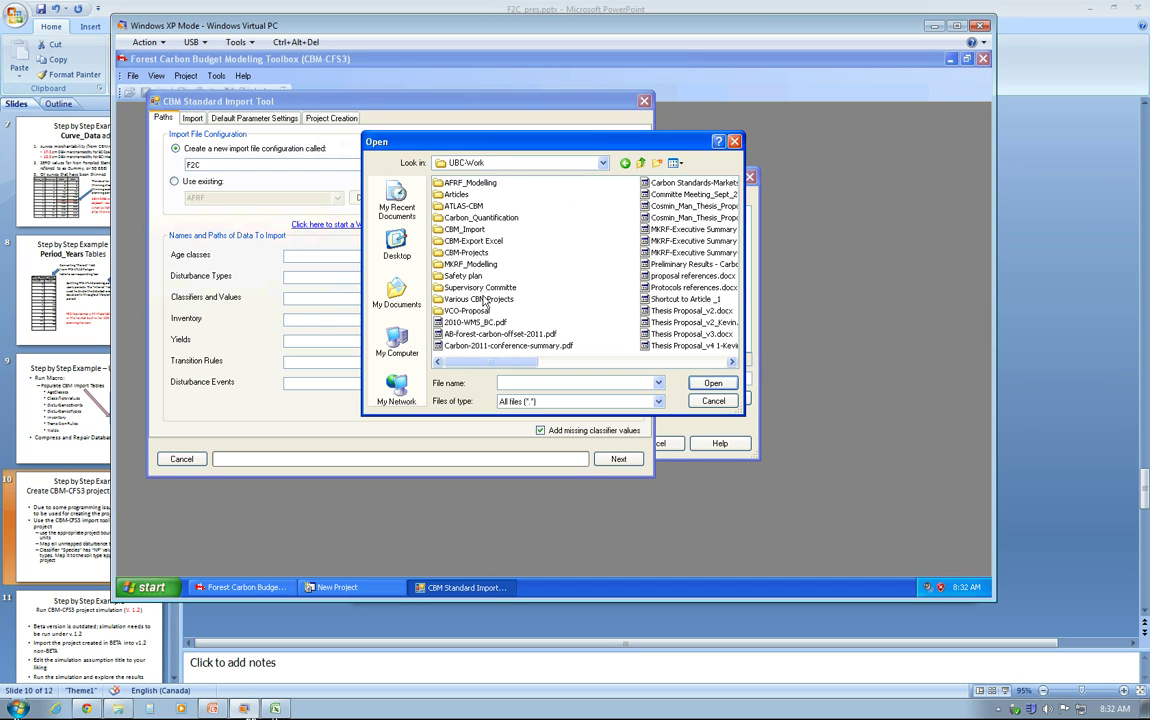
pyautogui.doubleClick(458, 204)
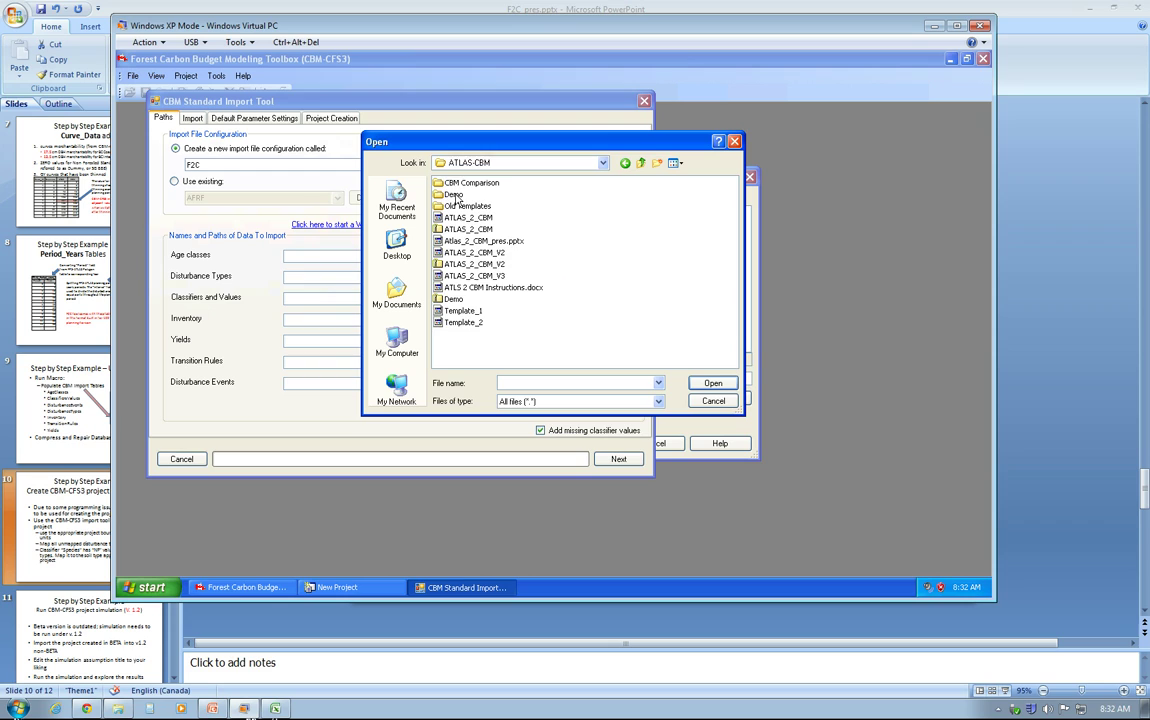
pyautogui.doubleClick(455, 196)
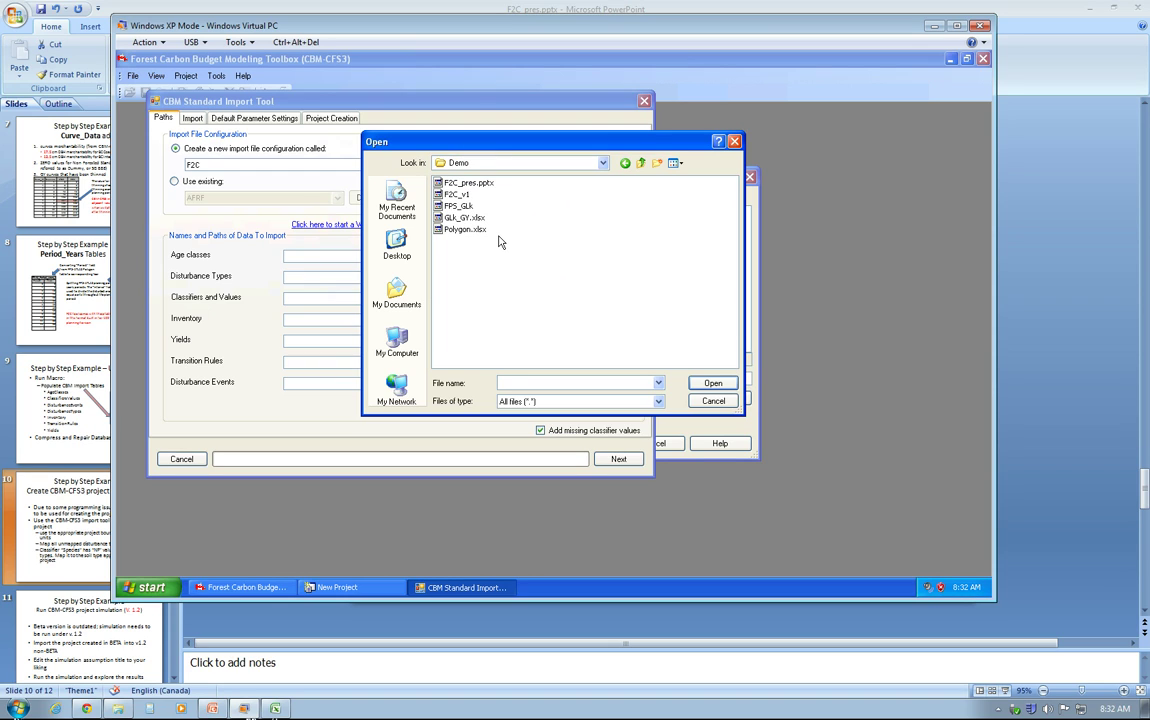
pyautogui.click(460, 194)
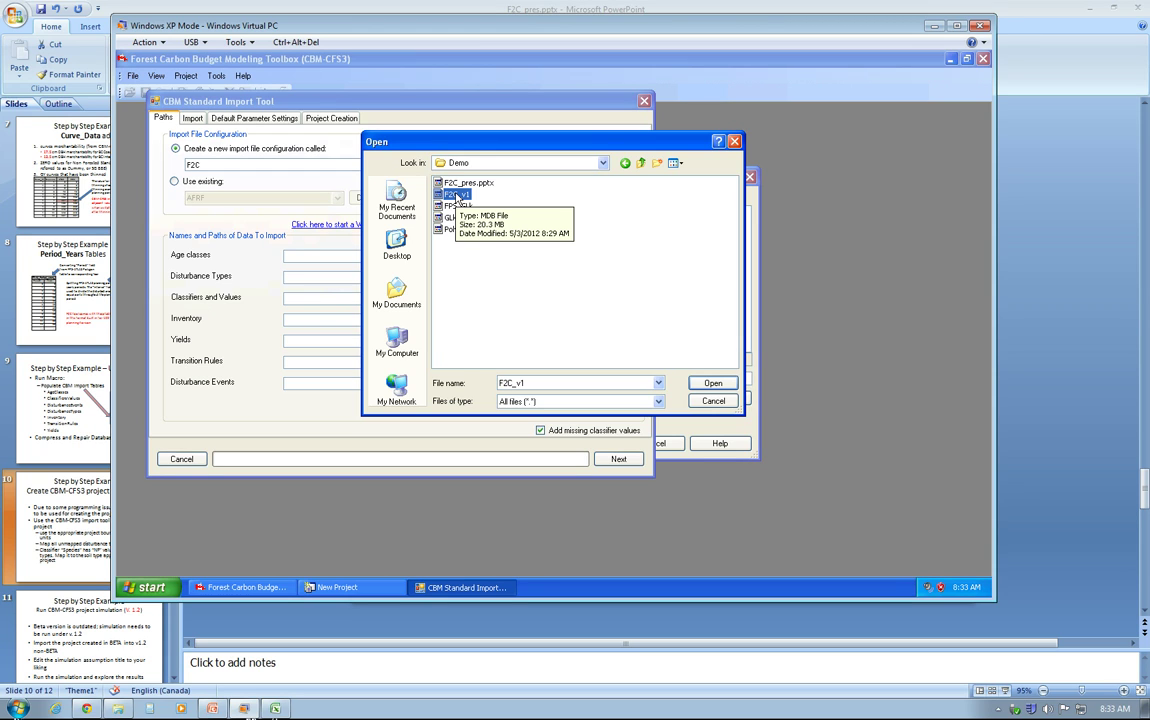
pyautogui.click(713, 384)
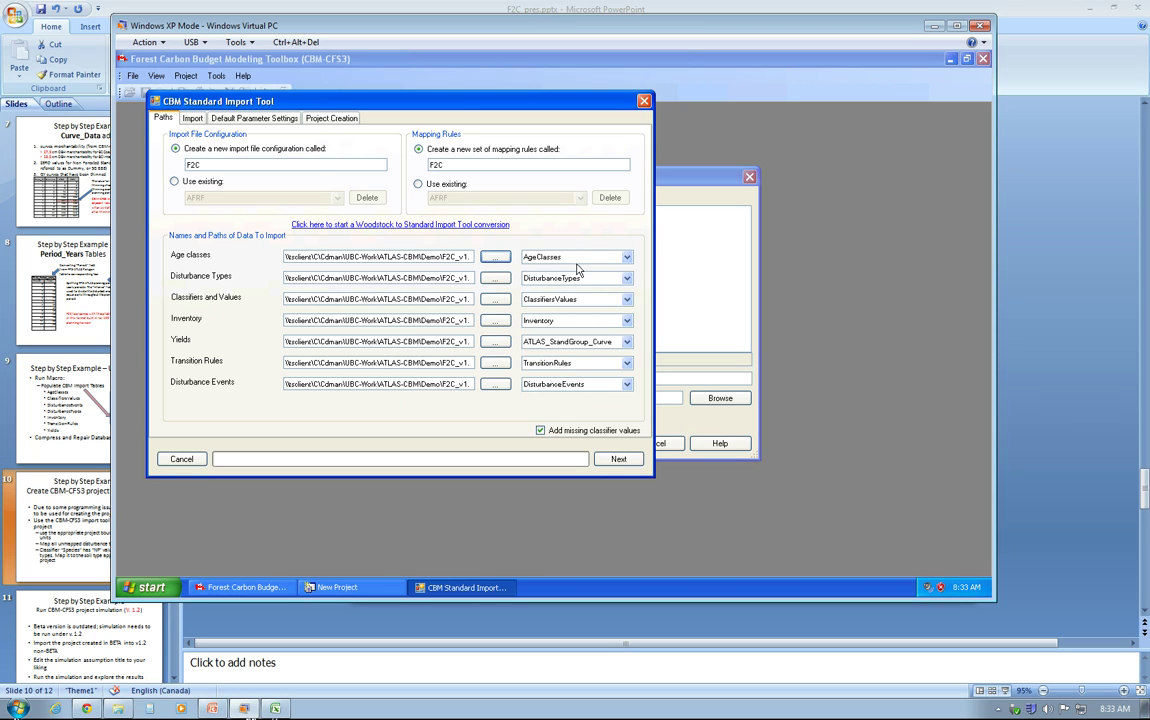
# - Map the Yields data to the Yields table, import all tables, and reach Default Parameter Settings
pyautogui.click(628, 342)
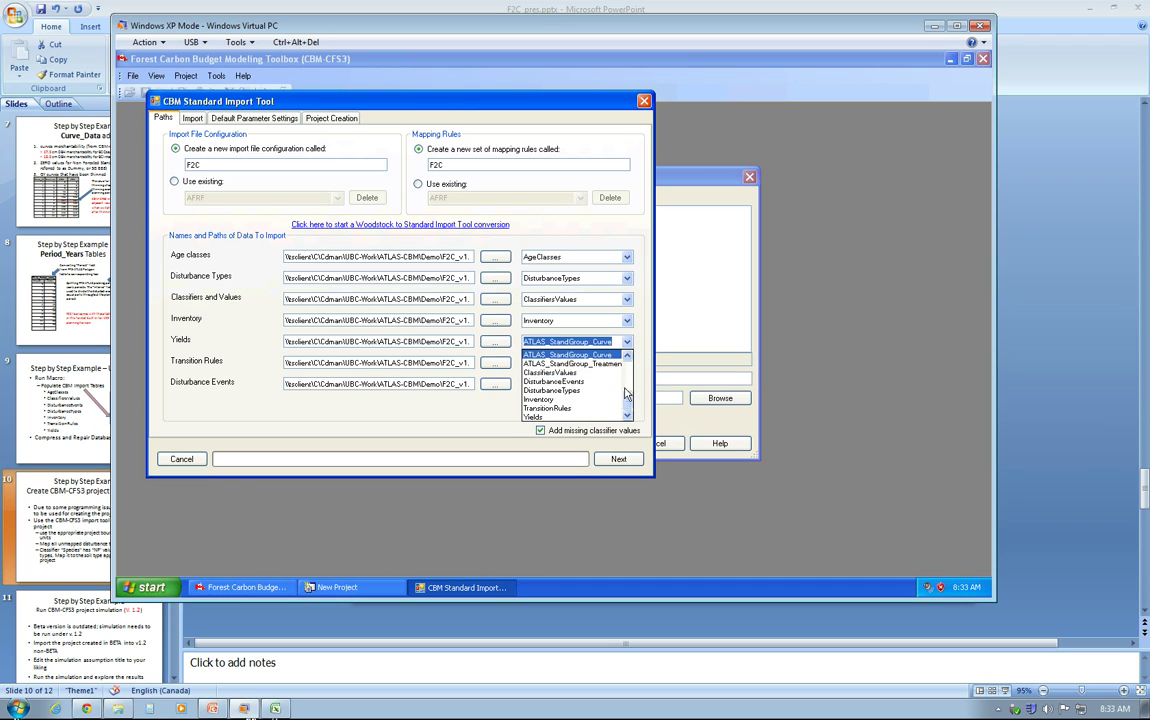
pyautogui.click(566, 421)
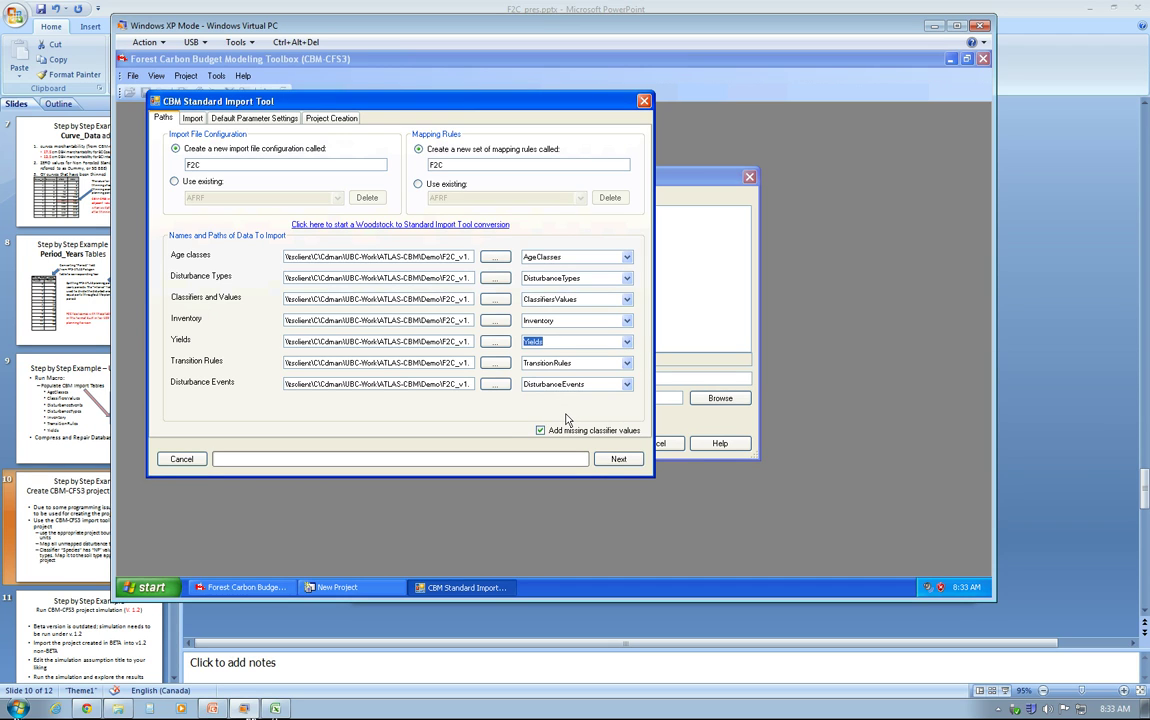
pyautogui.click(618, 460)
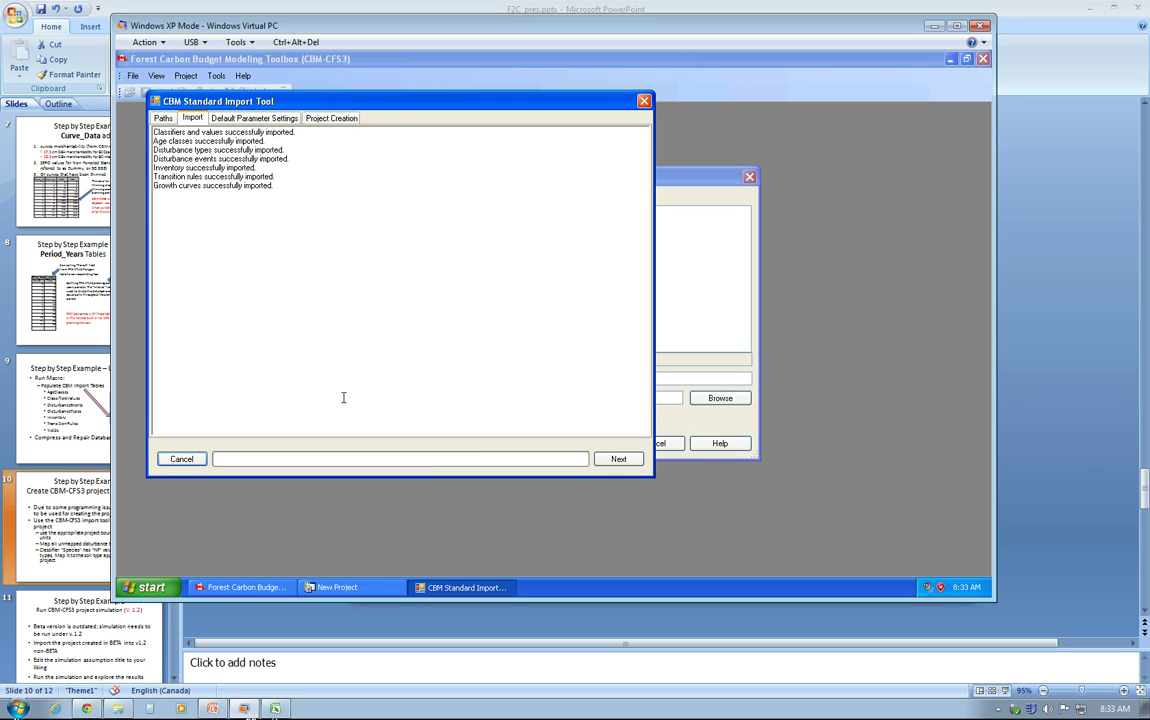
pyautogui.click(620, 459)
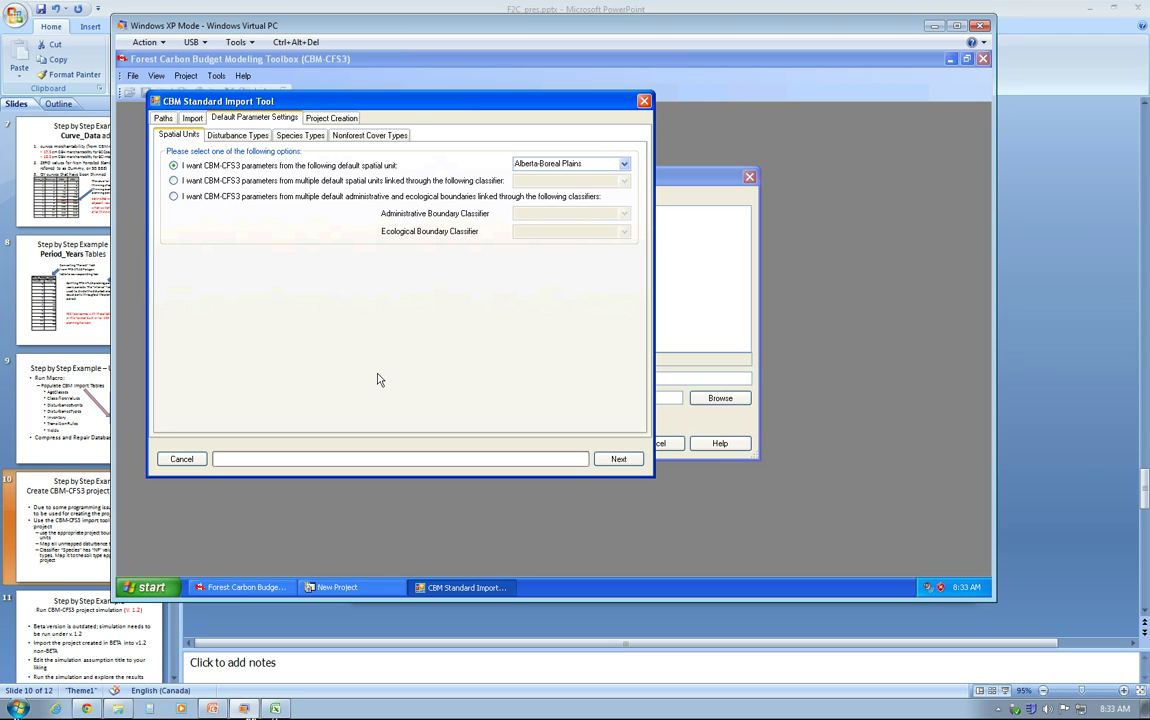
# - Set the default spatial unit to British Columbia Montane
pyautogui.click(624, 165)
pyautogui.scroll(-3, 623, 210)
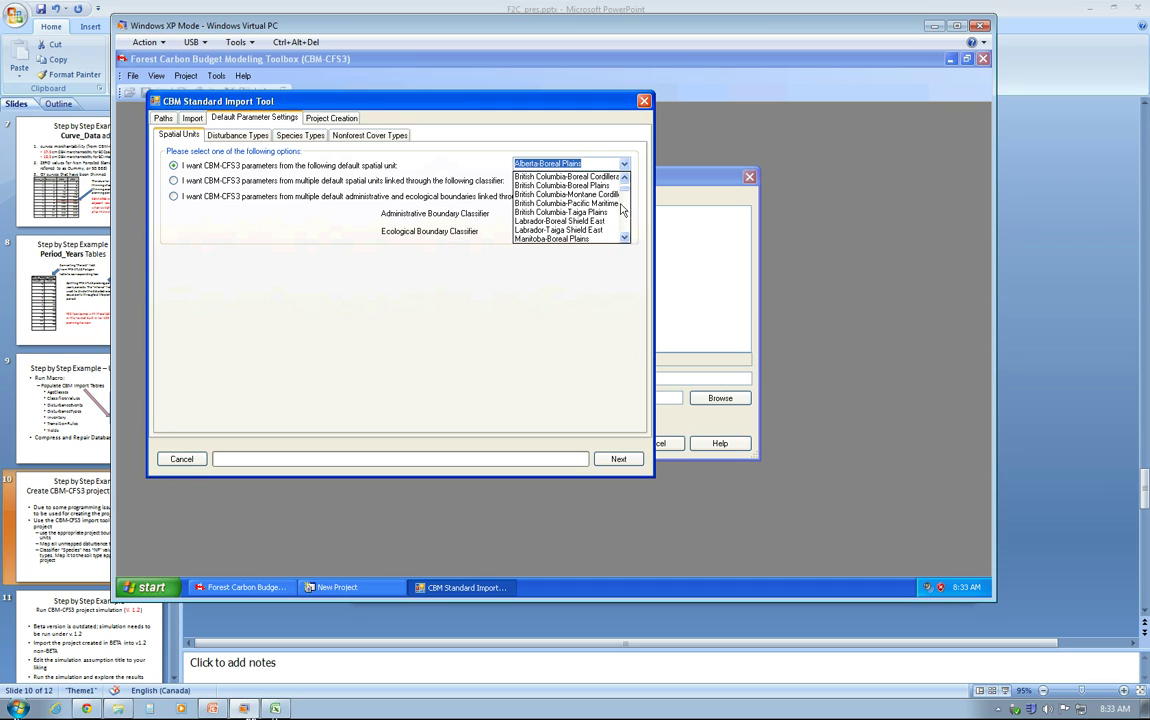
pyautogui.click(560, 194)
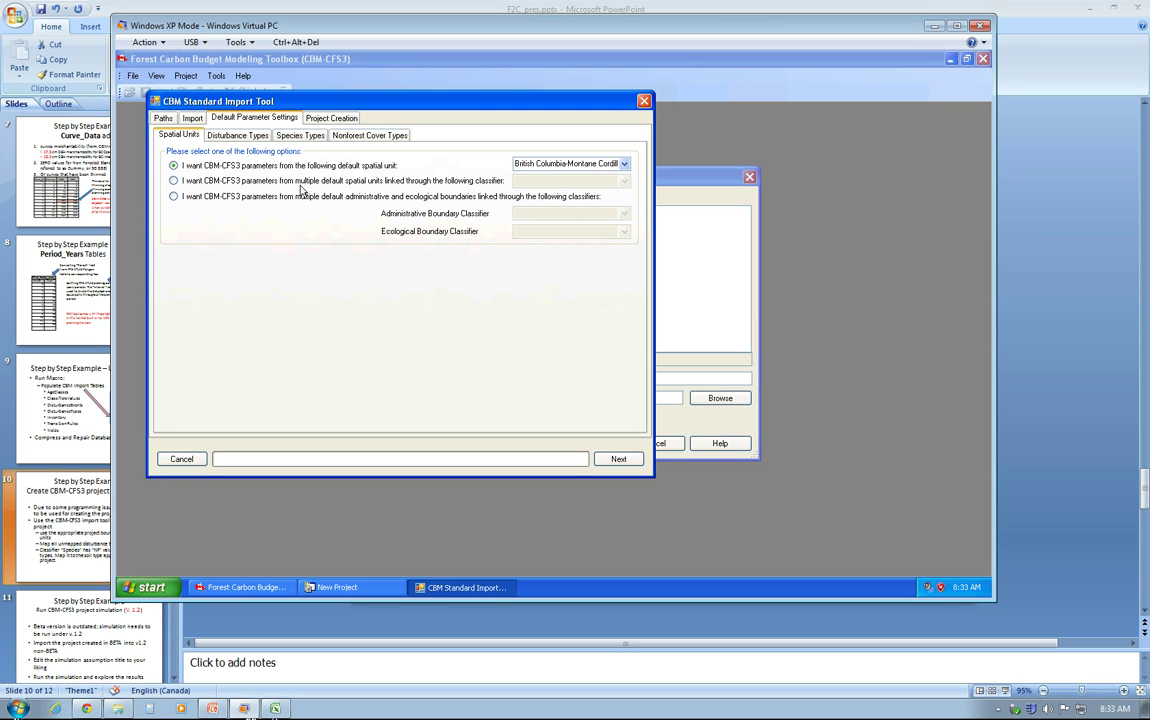
# - Map project Mountain Pine Beetle - Very Severe Impact to the default Mountain Pine Beetle - Very Severe Impact
pyautogui.click(236, 137)
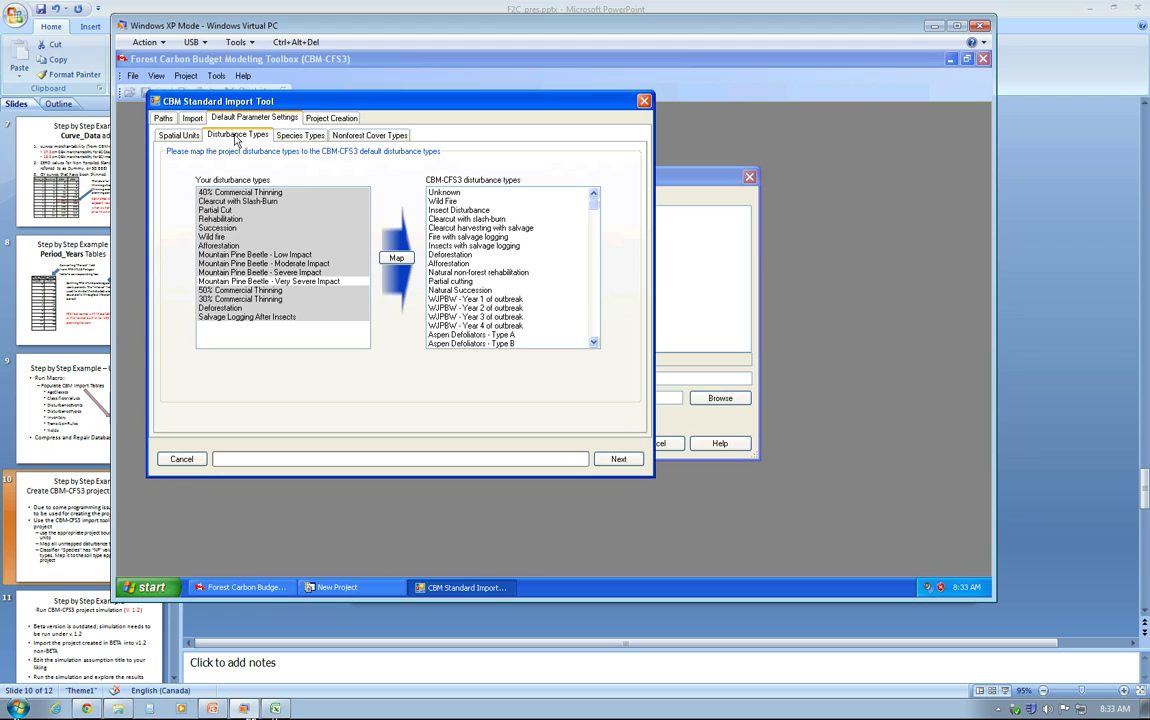
pyautogui.click(294, 283)
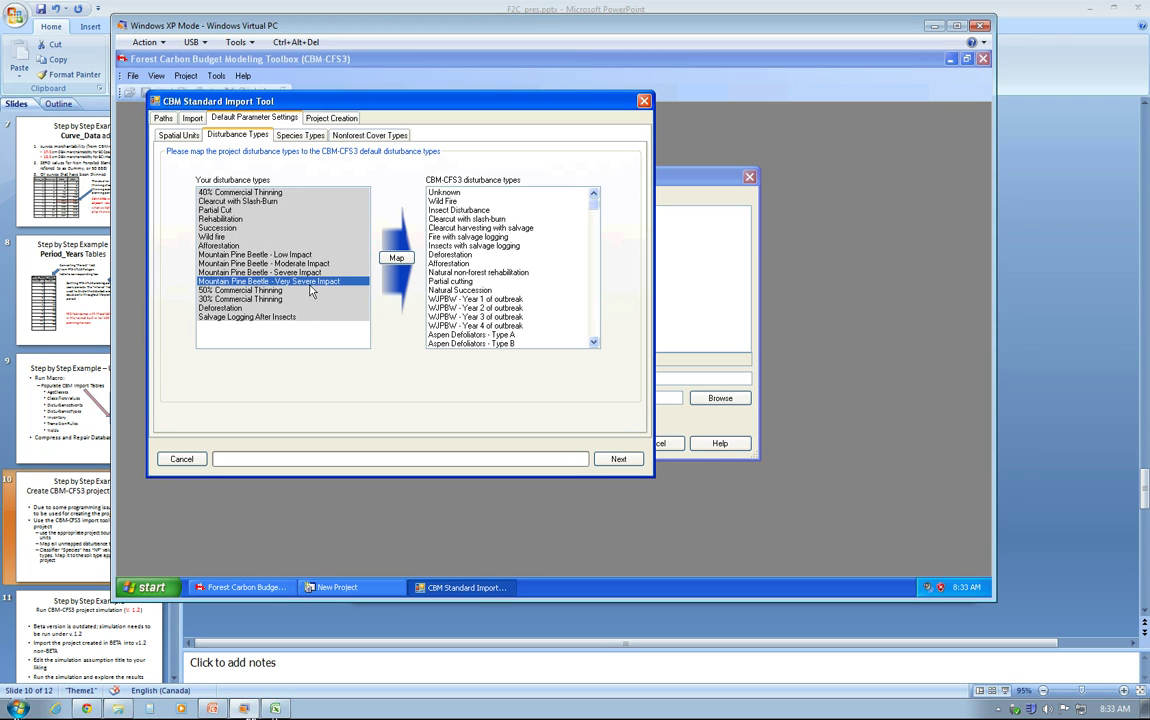
pyautogui.click(485, 300)
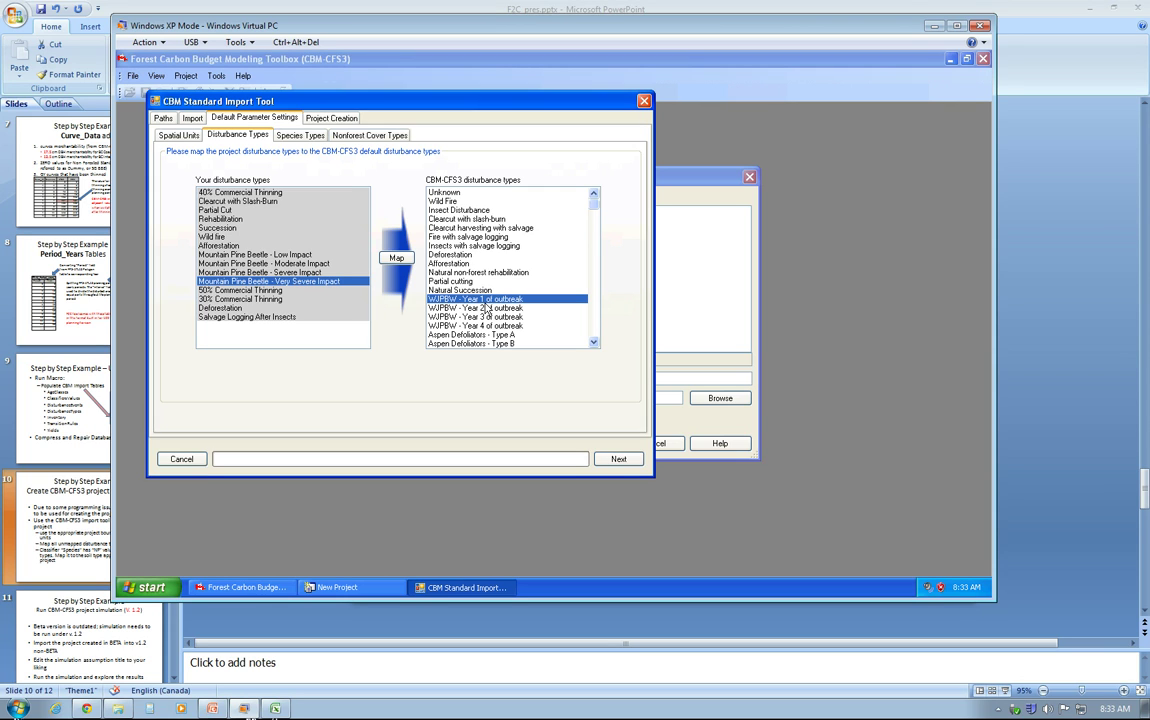
pyautogui.press('m')
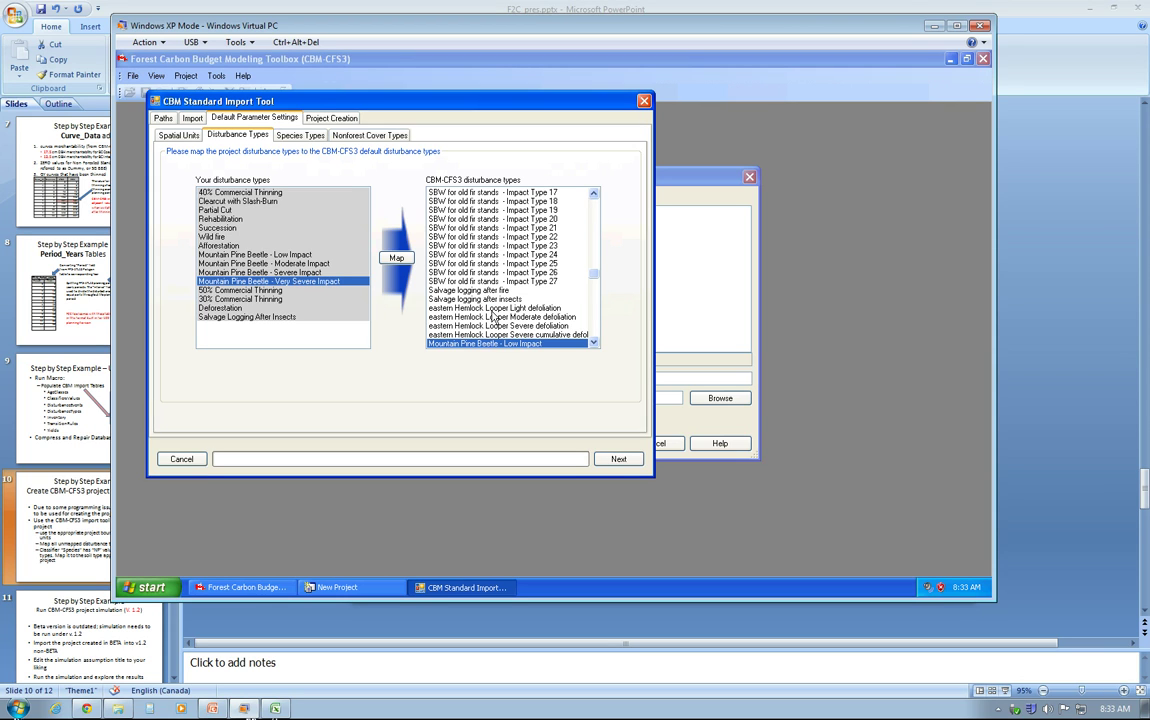
pyautogui.click(594, 343)
pyautogui.scroll(-4, 594, 347)
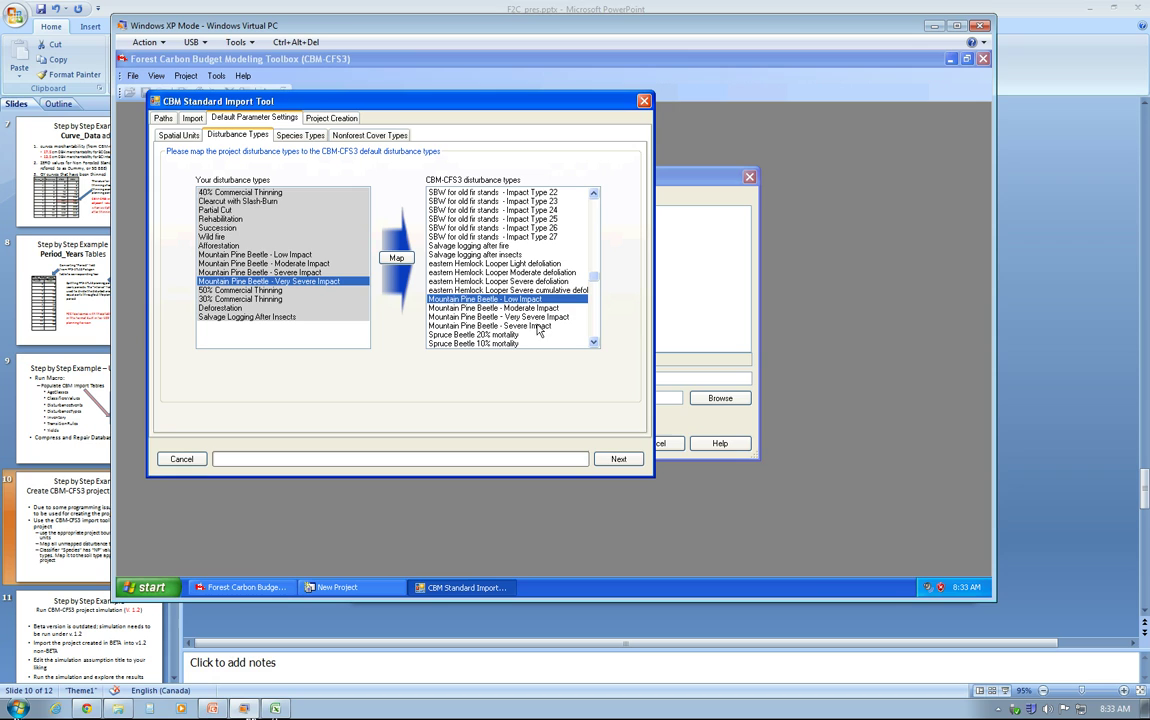
pyautogui.click(535, 317)
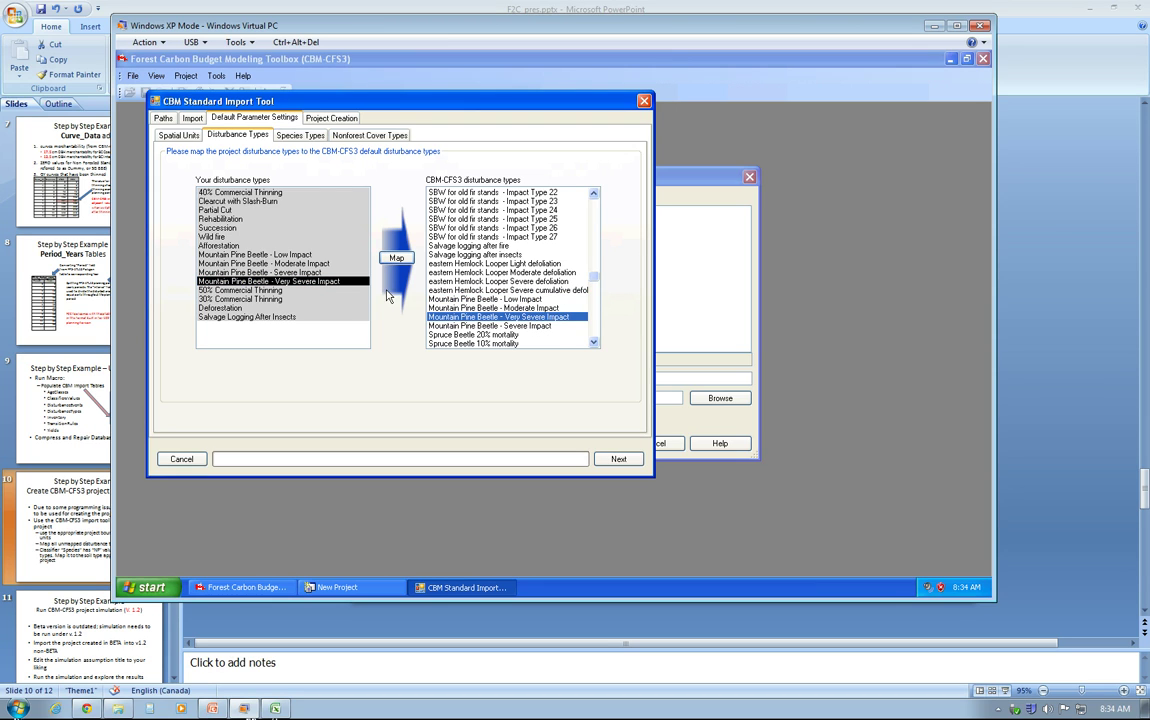
pyautogui.click(285, 134)
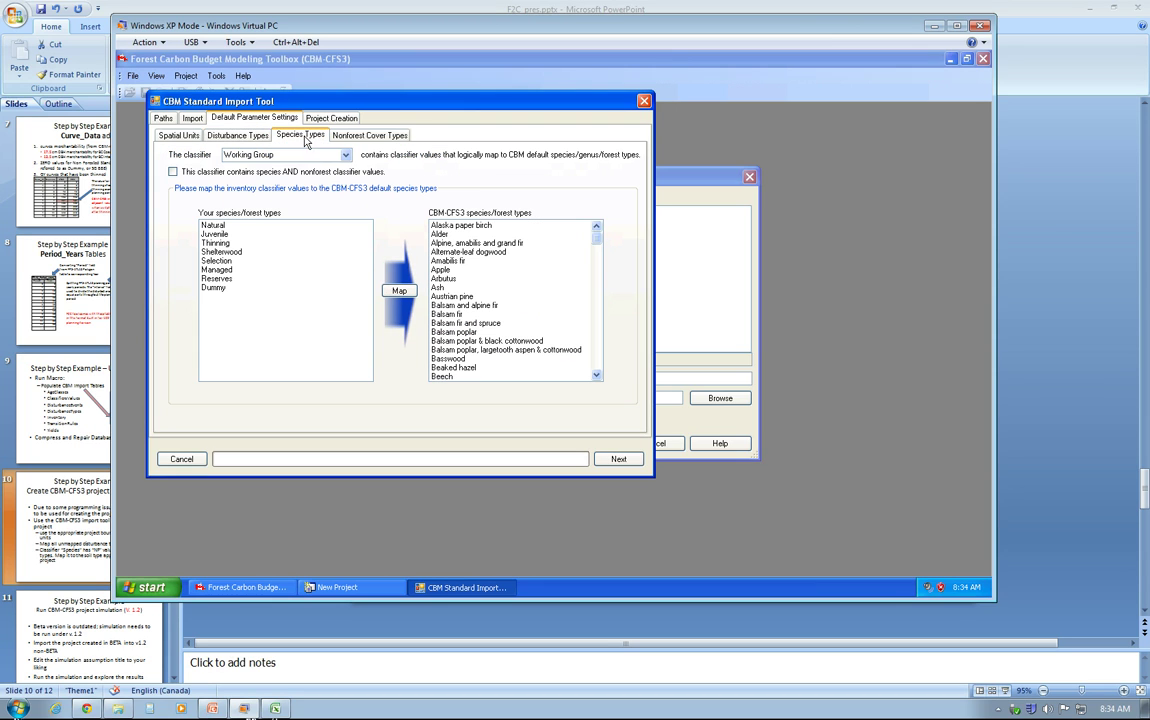
# - Use Species as the species classifier and flag it as holding species and nonforest values
pyautogui.click(346, 156)
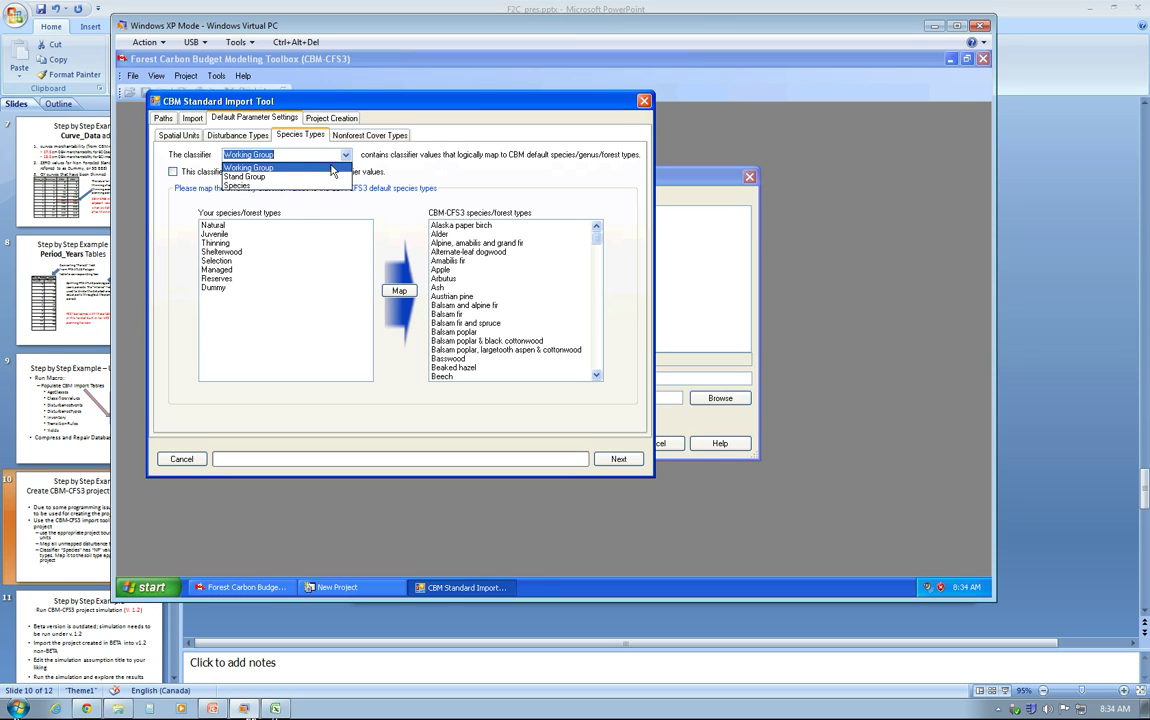
pyautogui.click(293, 186)
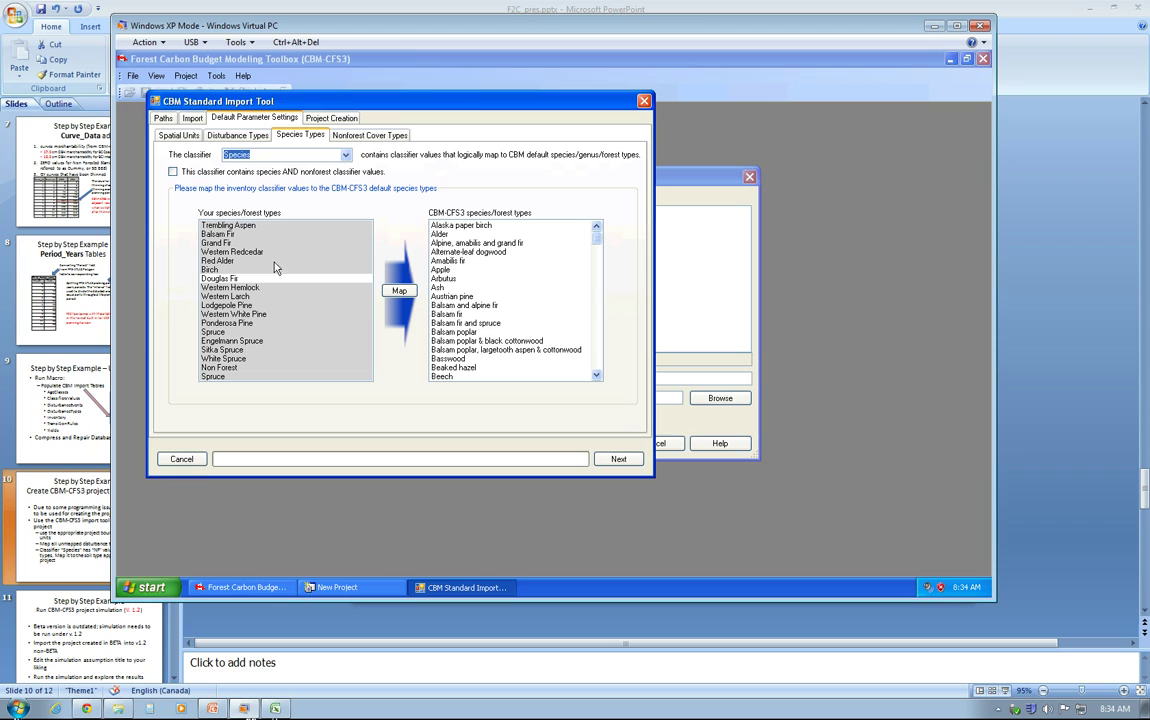
pyautogui.click(172, 172)
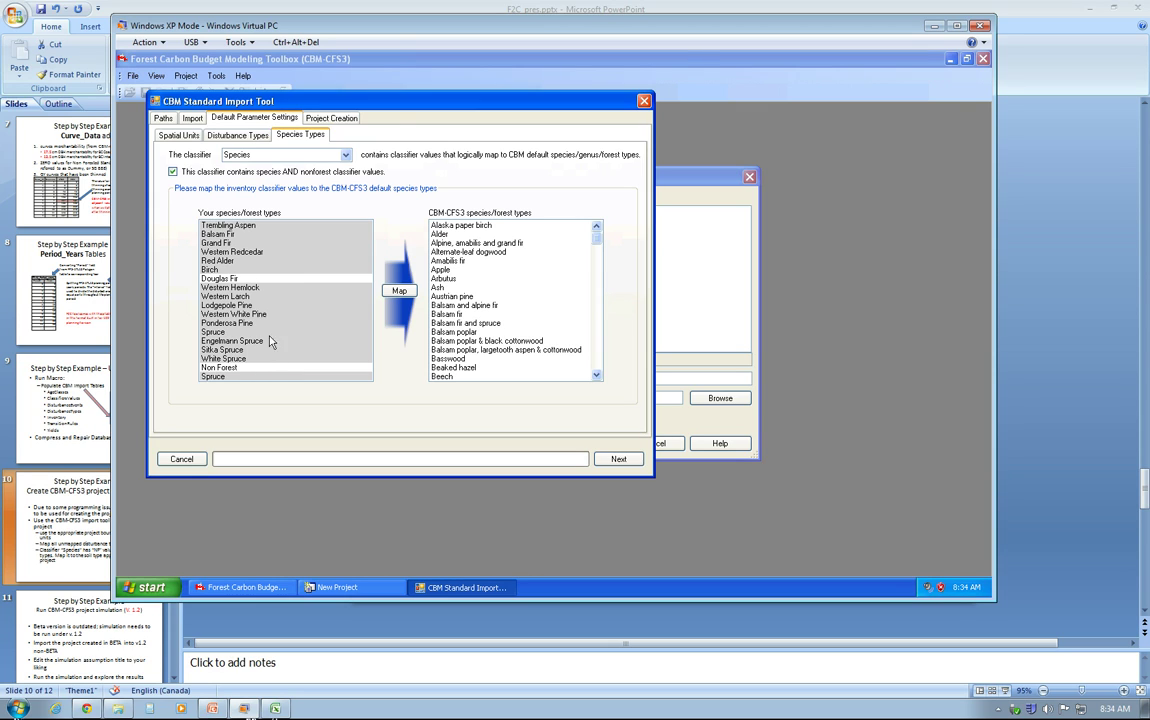
# - Map Douglas Fir to Douglas-fir and Rocky Mountain Douglas-fir, and match Non Forest to Luvisolic (W. Canada)
pyautogui.click(260, 278)
pyautogui.click(485, 314)
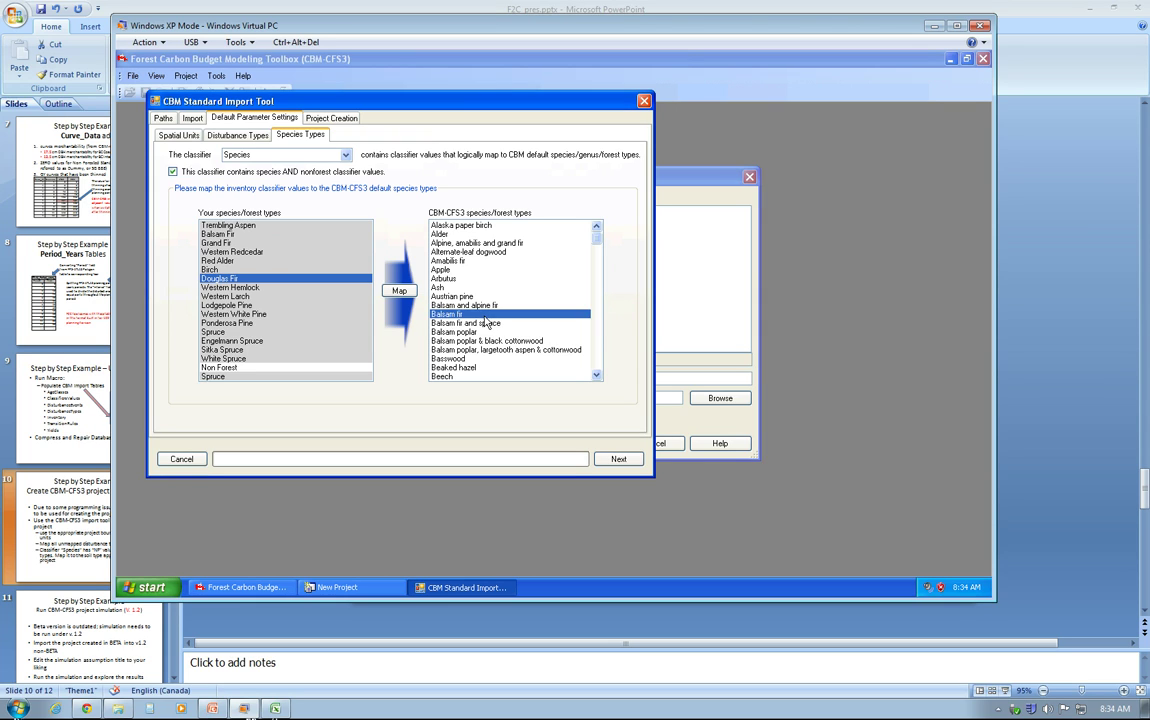
pyautogui.press('d')
pyautogui.click(515, 359)
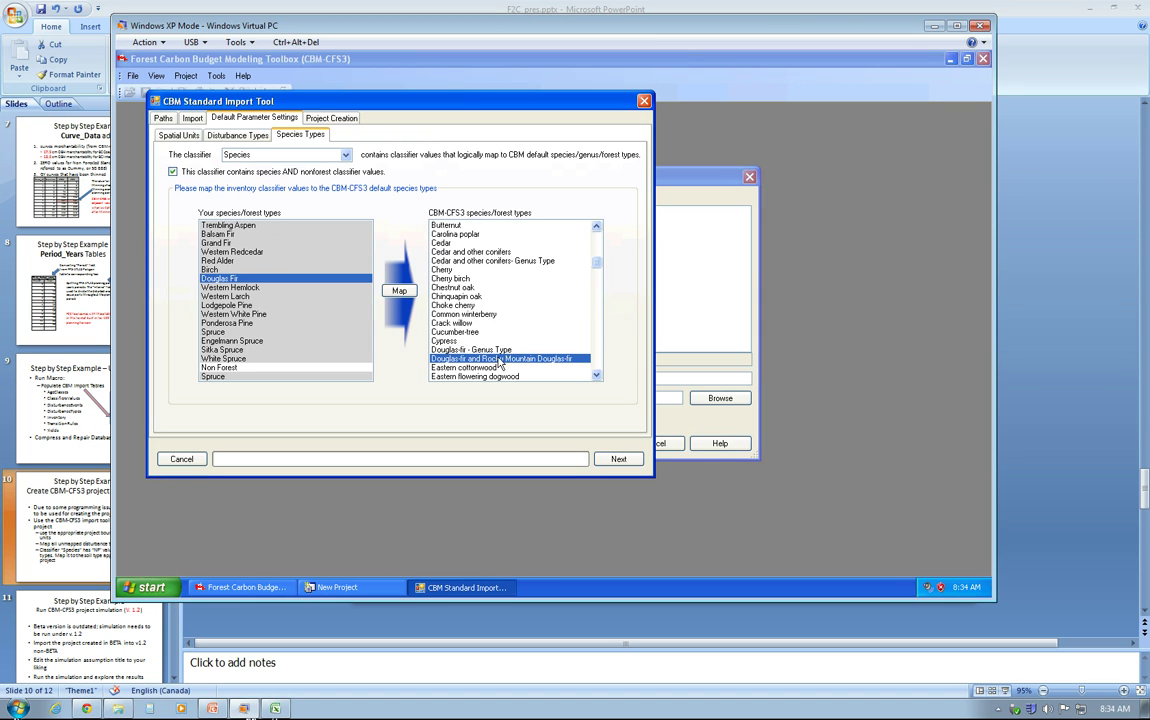
pyautogui.click(405, 292)
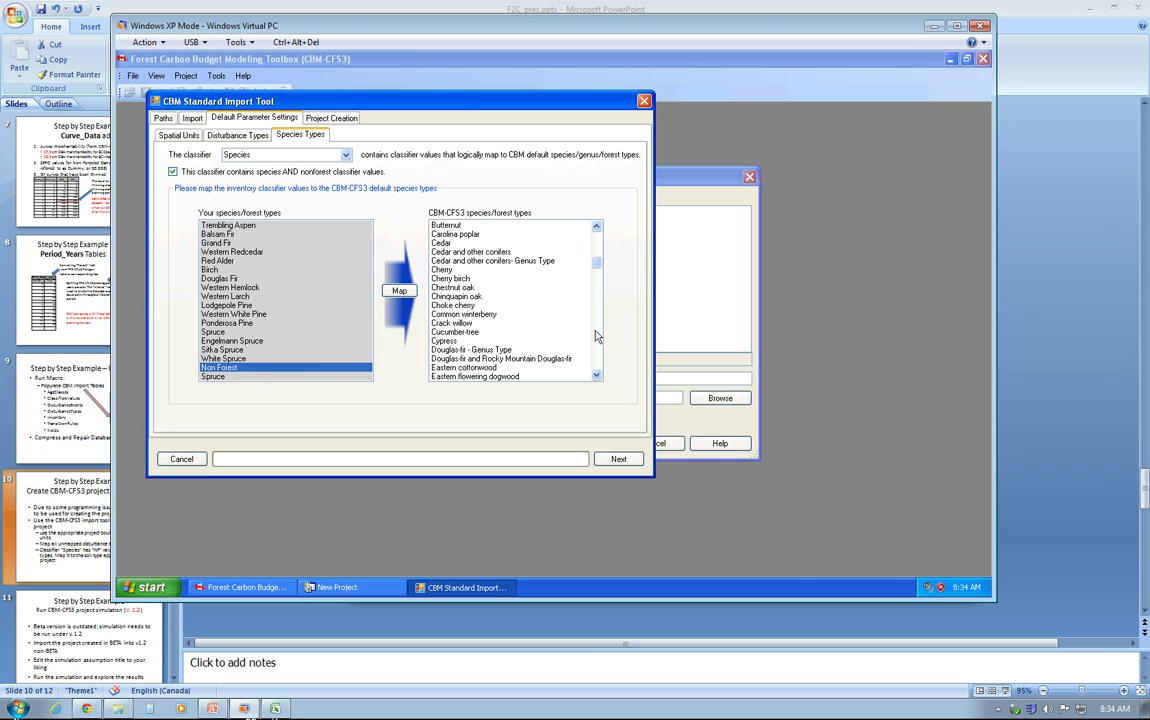
pyautogui.moveTo(597, 262); pyautogui.dragTo(600, 376)
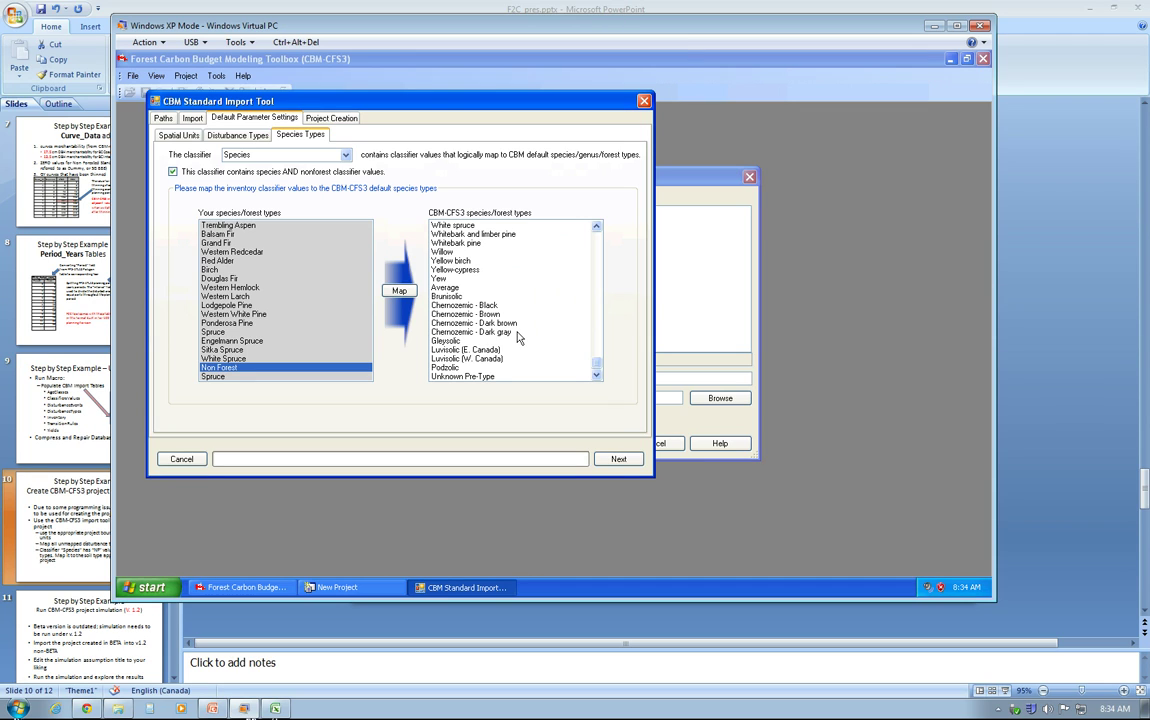
pyautogui.click(540, 359)
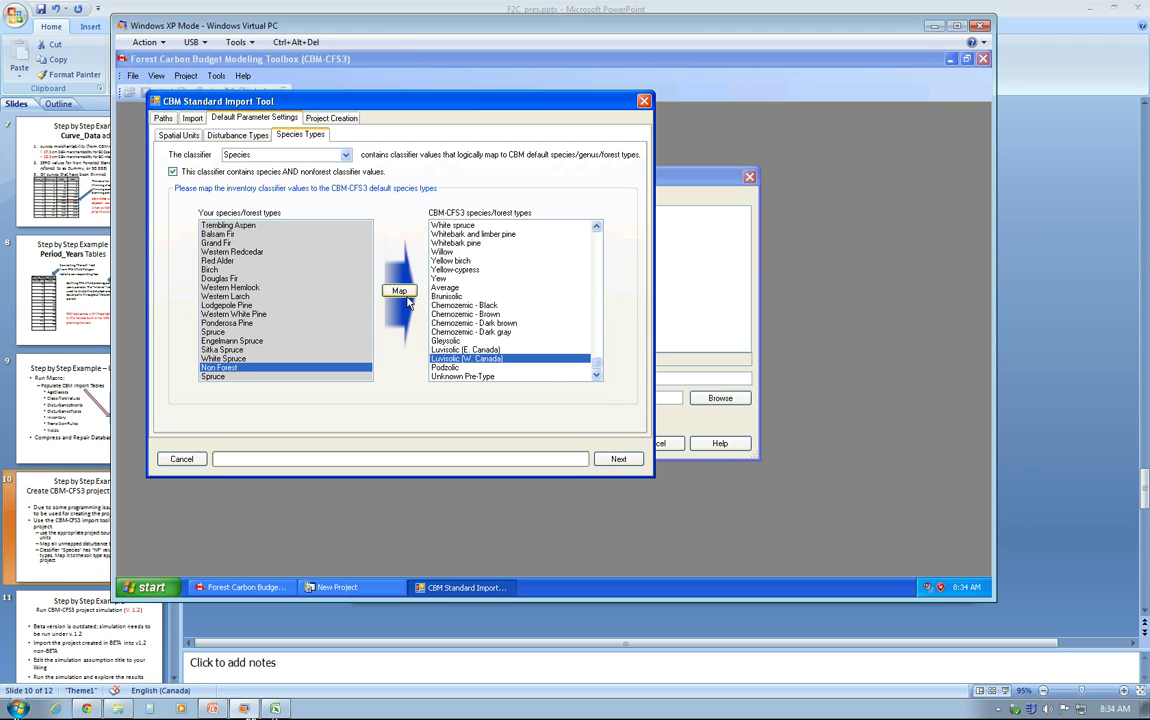
# - Advance to Project Creation and finish creating the F2C_Demo.mdb project
pyautogui.click(617, 461)
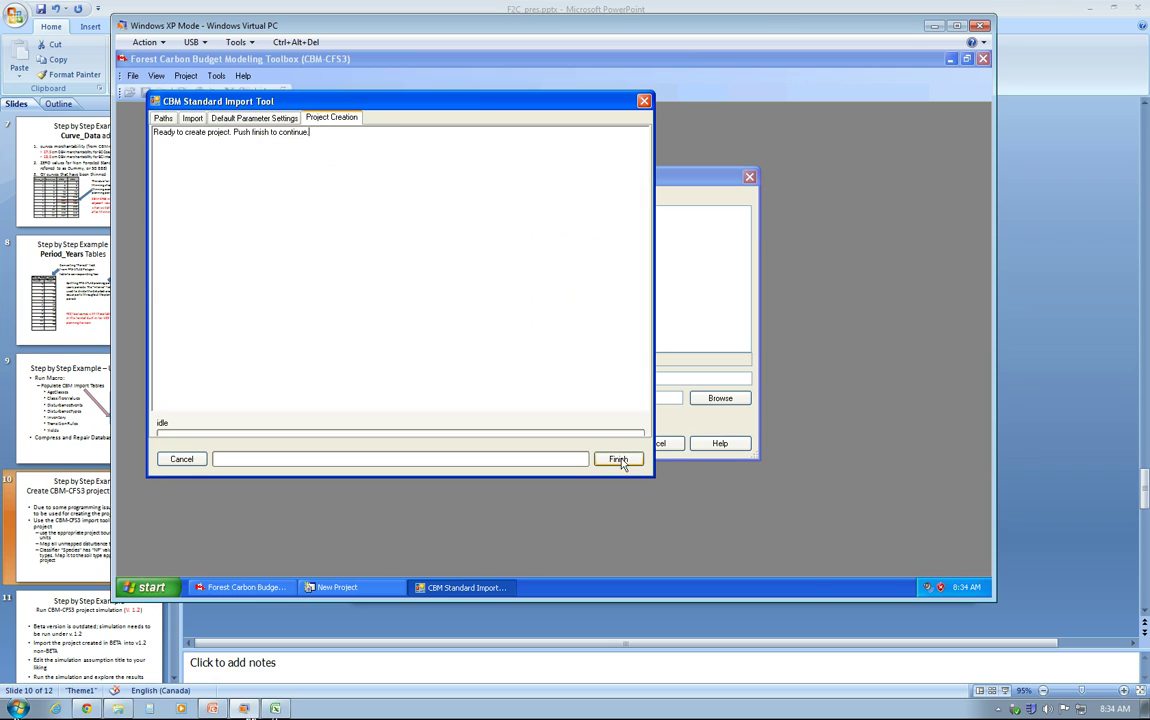
pyautogui.click(619, 460)
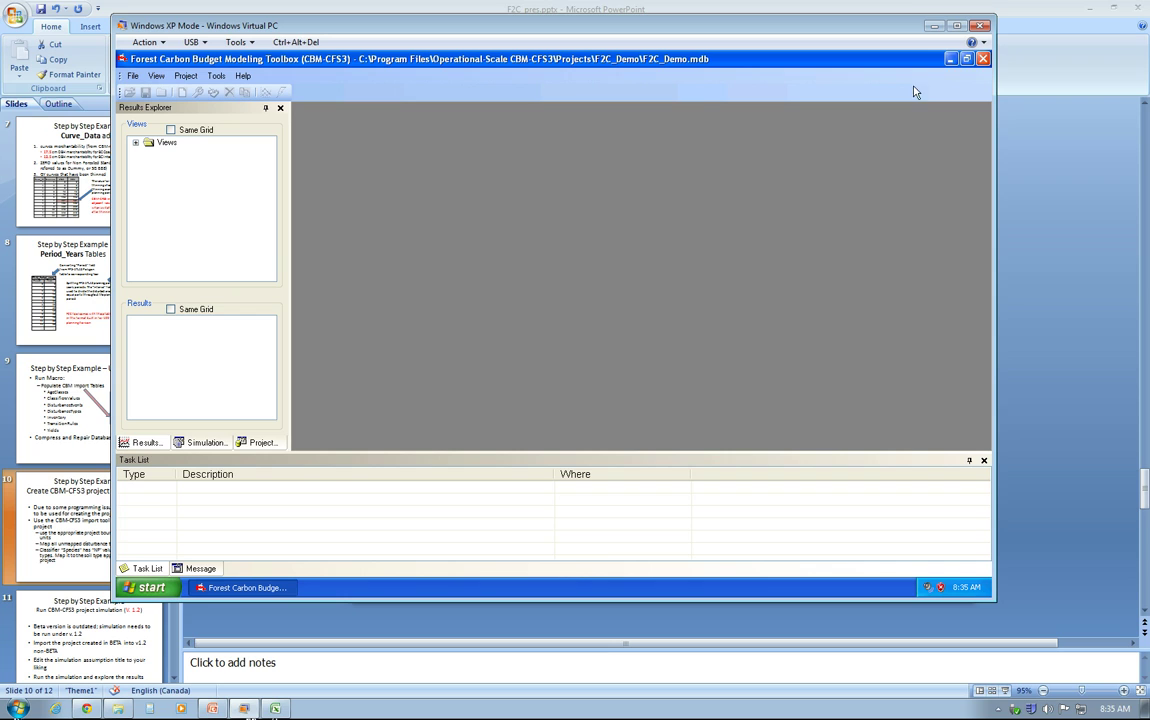
# - Close CBM-CFS3 and select the F2C_Demo folder in Program Files\Operational-Scale CBM-CFS3\Projects
pyautogui.click(983, 62)
pyautogui.click(524, 353)
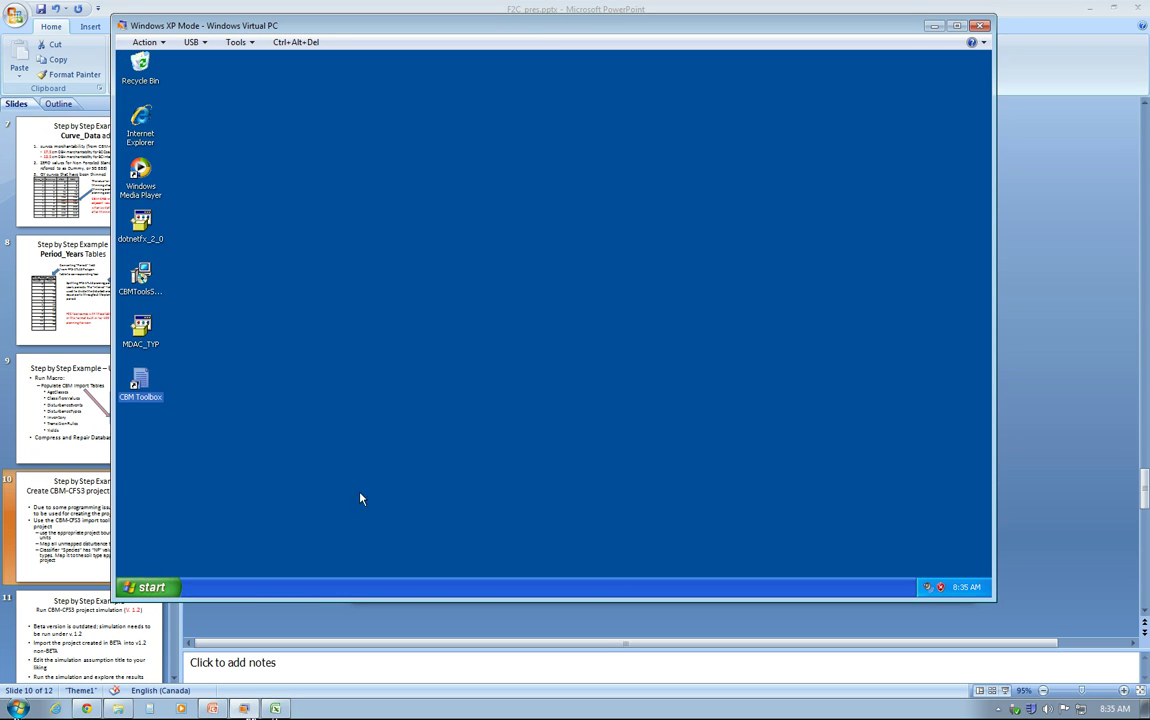
pyautogui.click(150, 587)
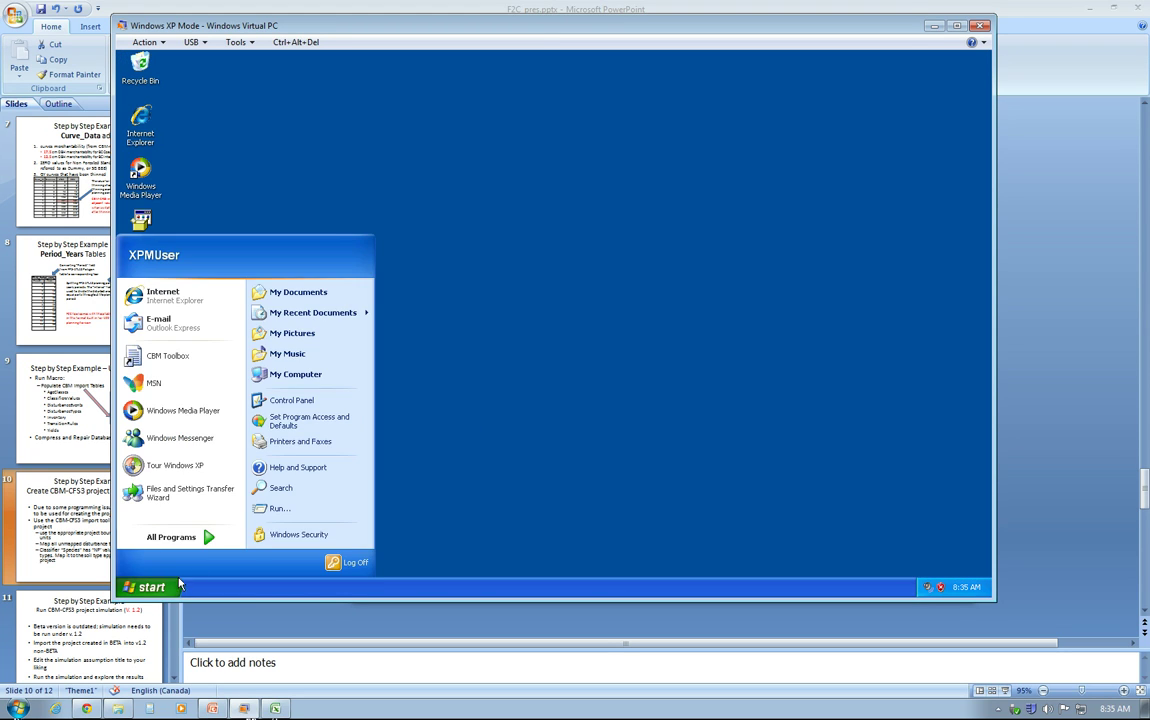
pyautogui.click(296, 375)
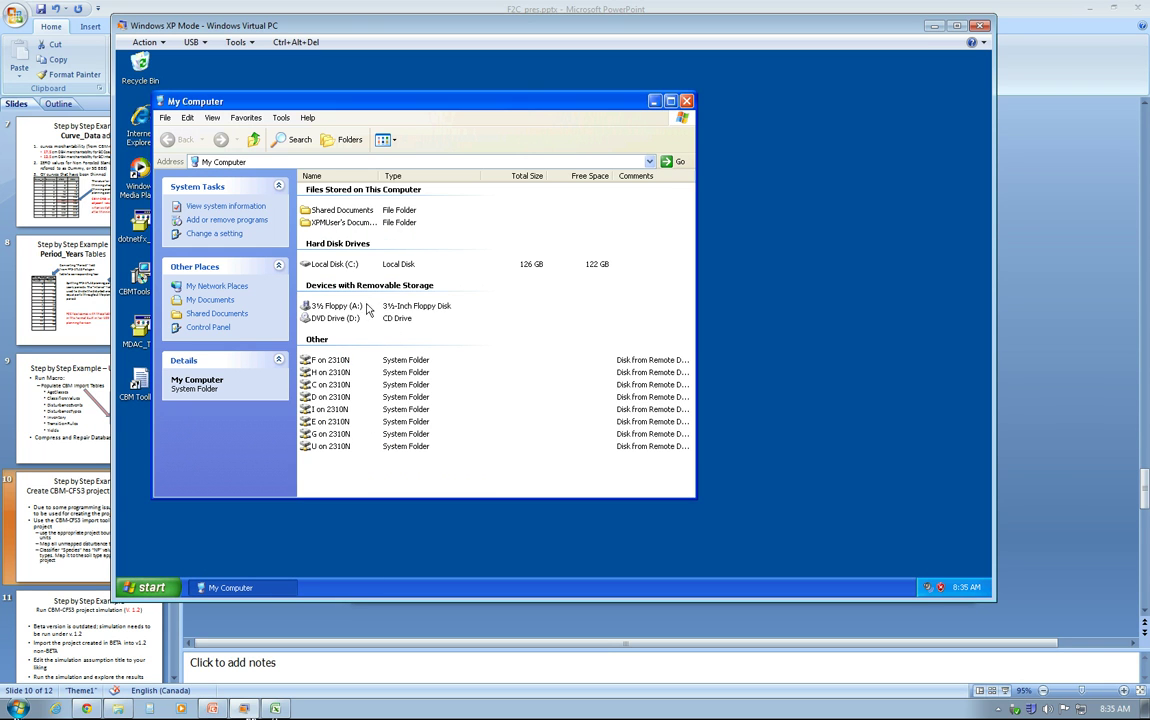
pyautogui.doubleClick(347, 263)
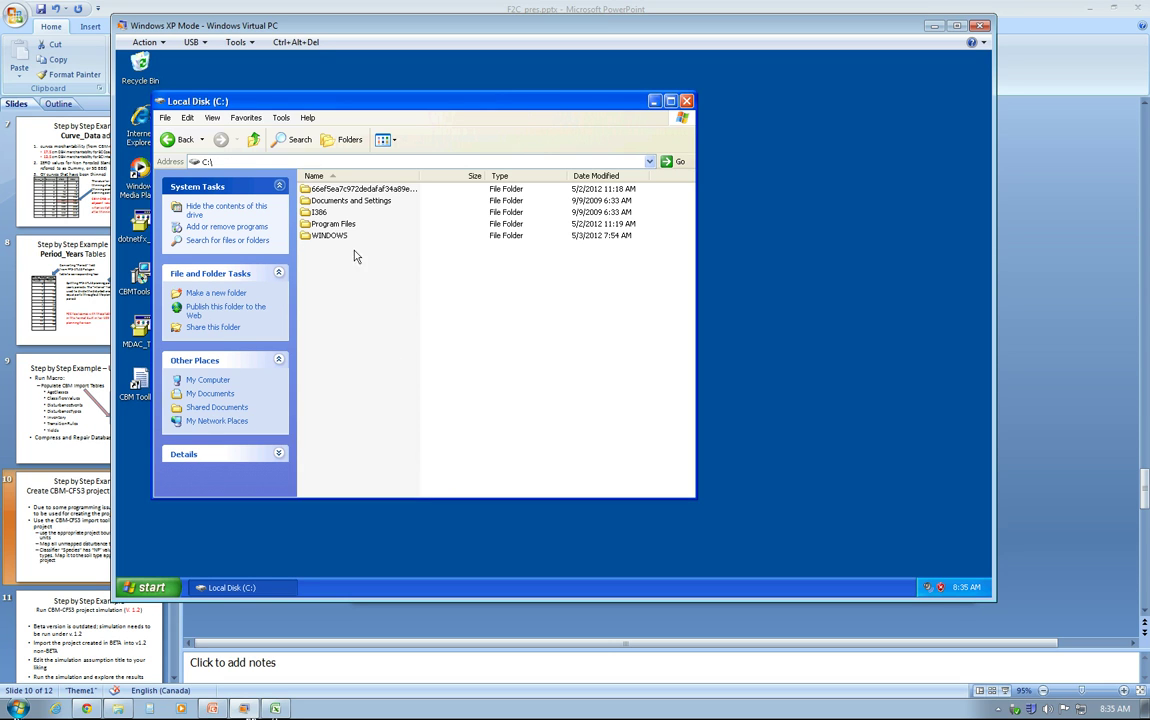
pyautogui.doubleClick(345, 225)
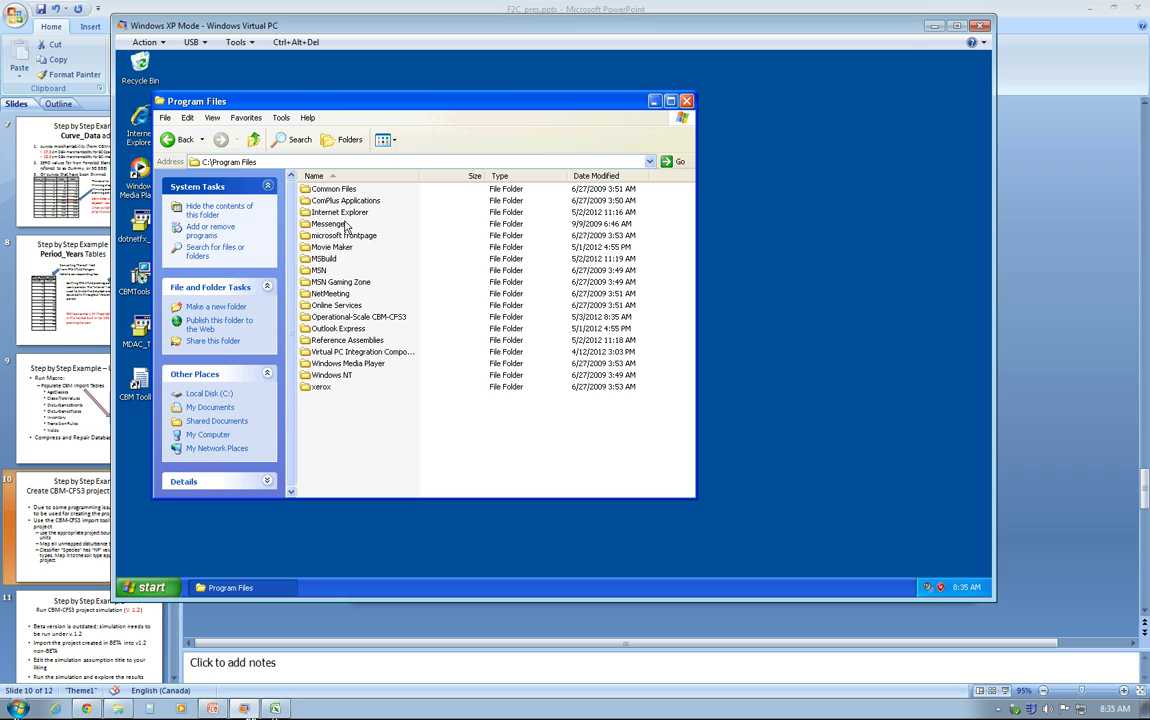
pyautogui.doubleClick(333, 318)
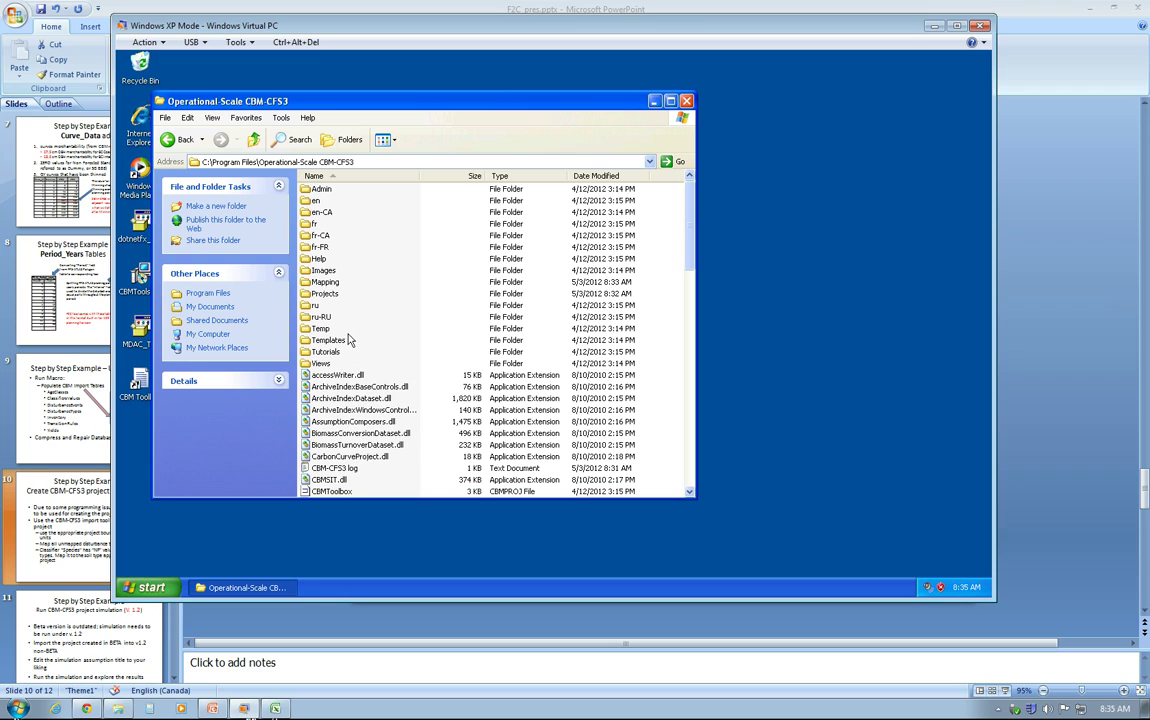
pyautogui.doubleClick(325, 293)
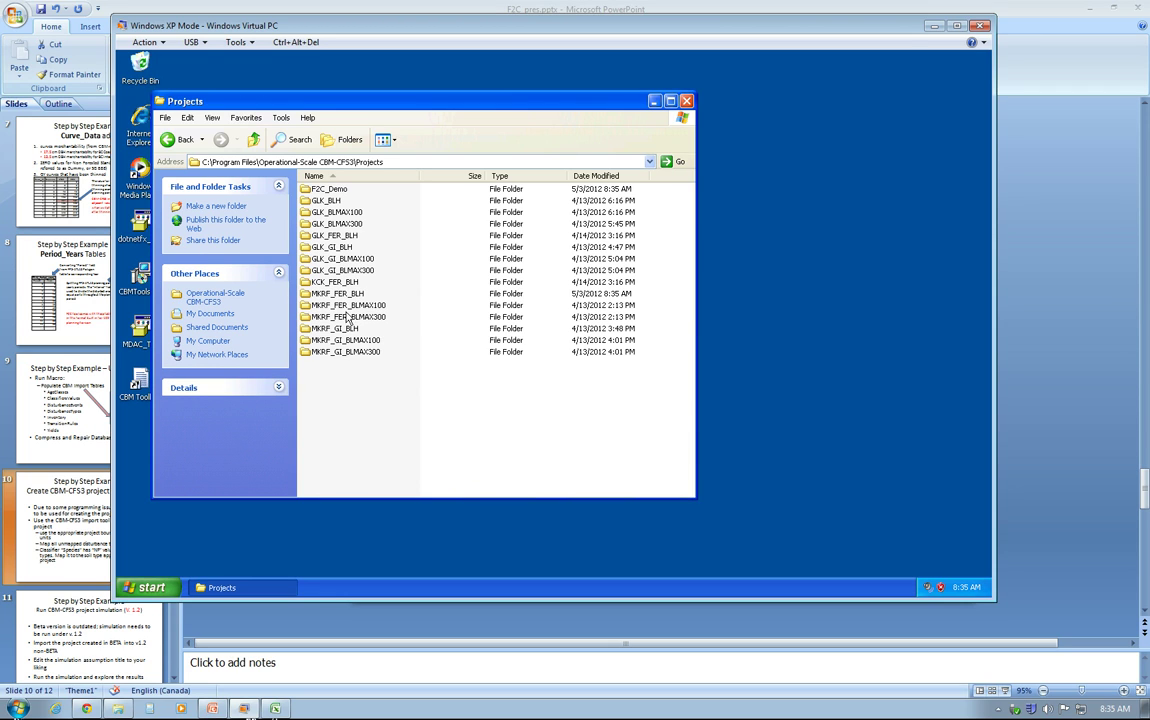
pyautogui.click(312, 188)
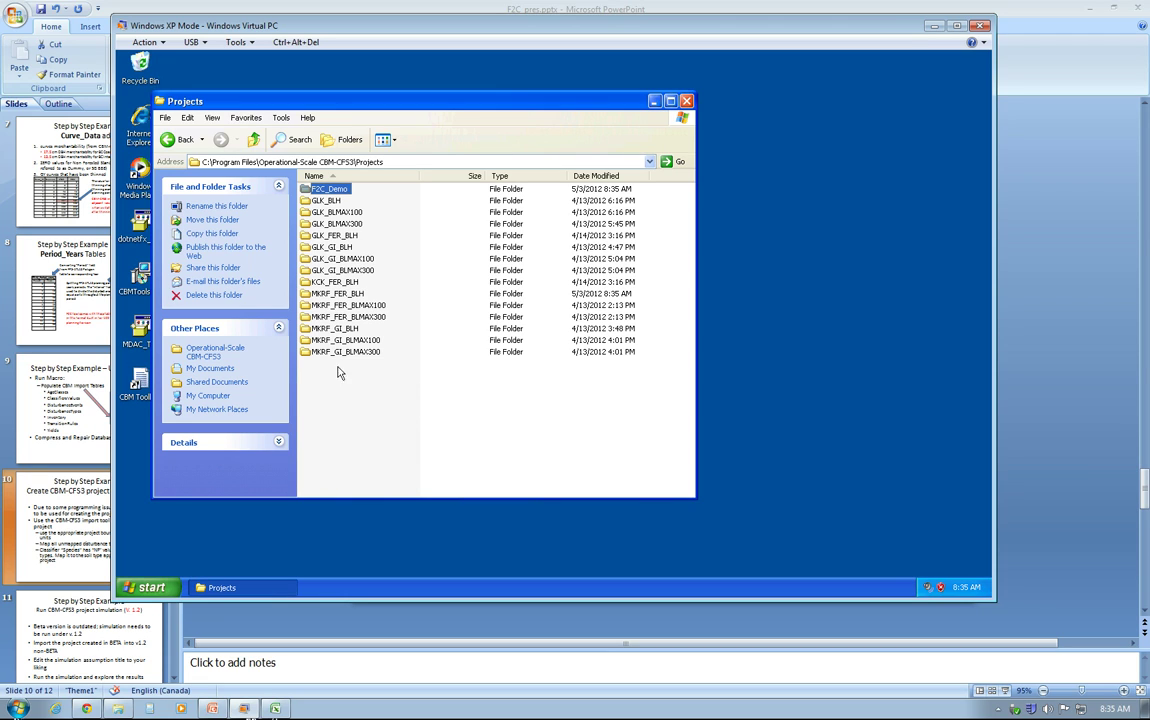
# - Paste the F2C_Demo folder into C on 2310N\Cdman\UBC-Work\ATLAS-CBM\Demo
pyautogui.click(649, 162)
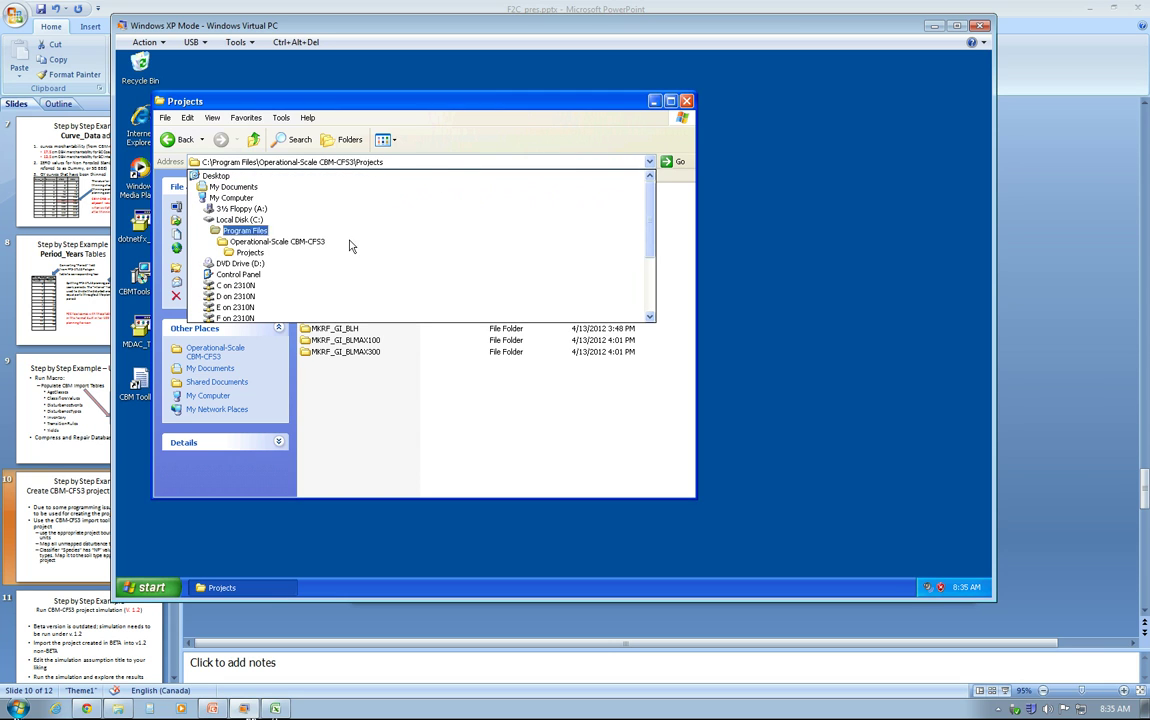
pyautogui.scroll(-3, 280, 268)
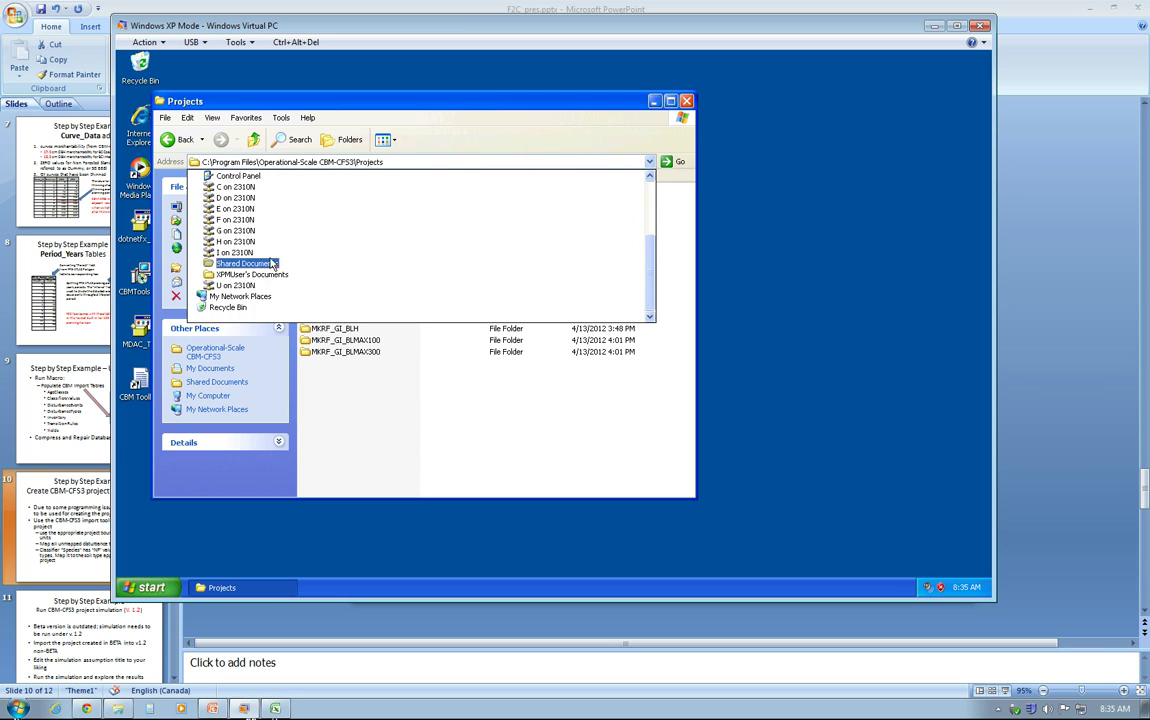
pyautogui.scroll(1, 272, 263)
pyautogui.click(234, 204)
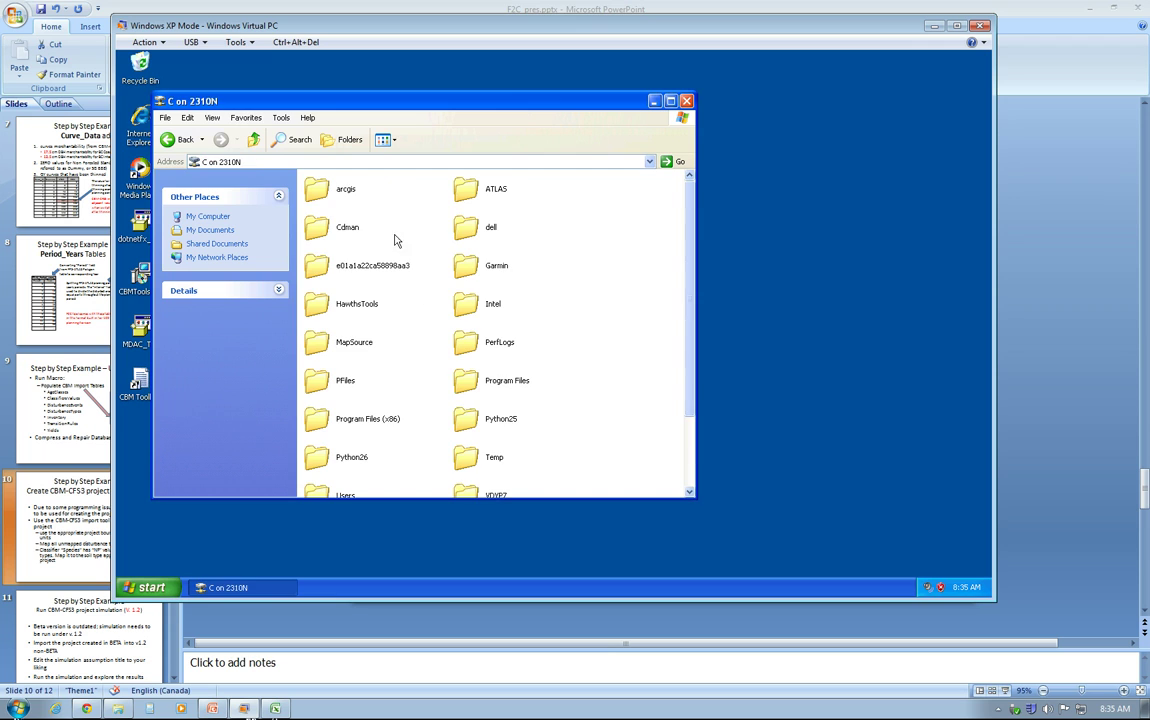
pyautogui.doubleClick(347, 227)
pyautogui.scroll(-5, 487, 250)
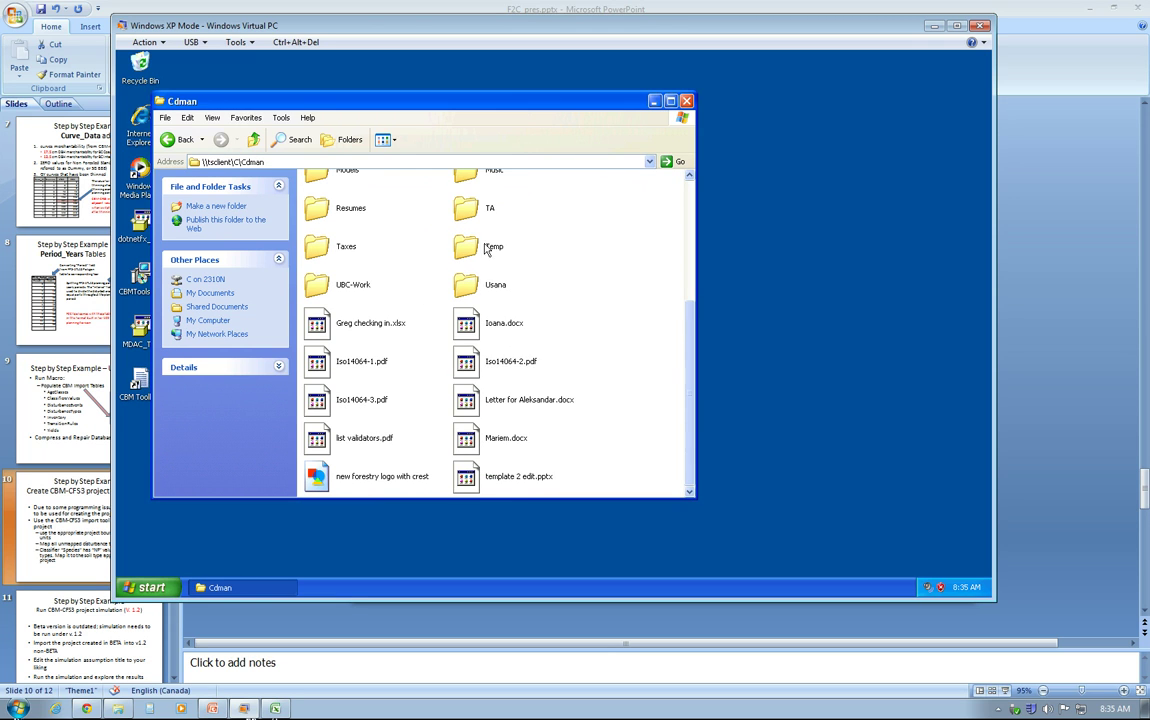
pyautogui.scroll(5, 470, 254)
pyautogui.scroll(-2, 485, 360)
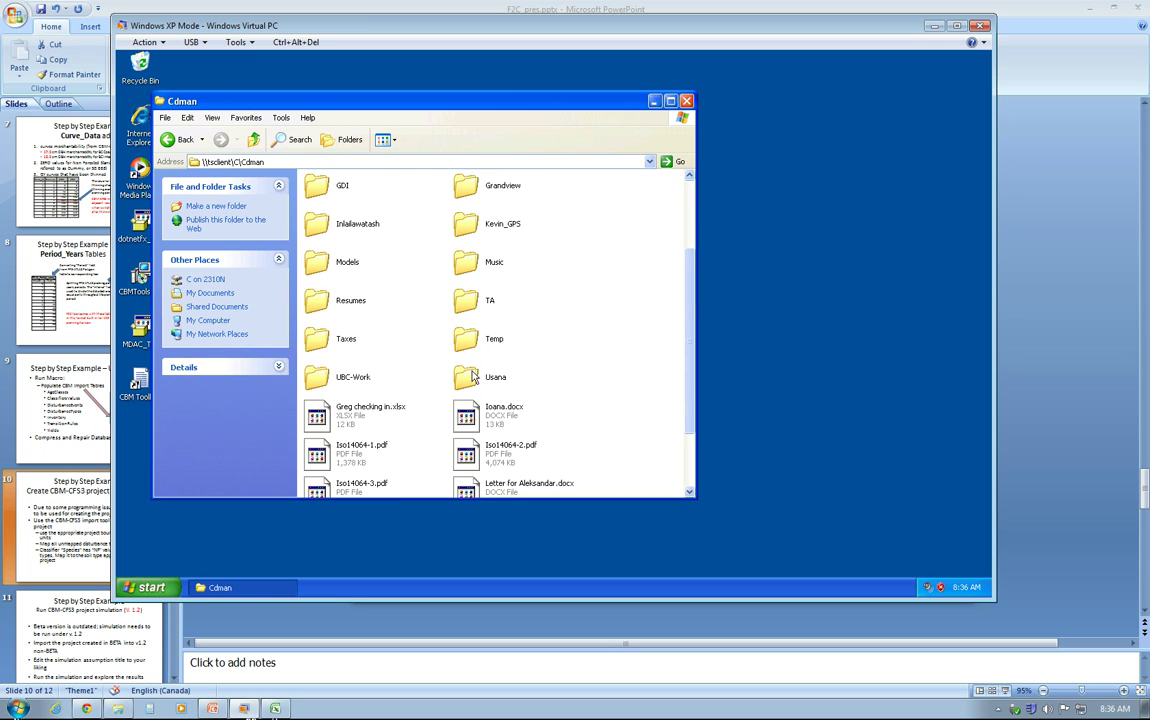
pyautogui.doubleClick(345, 377)
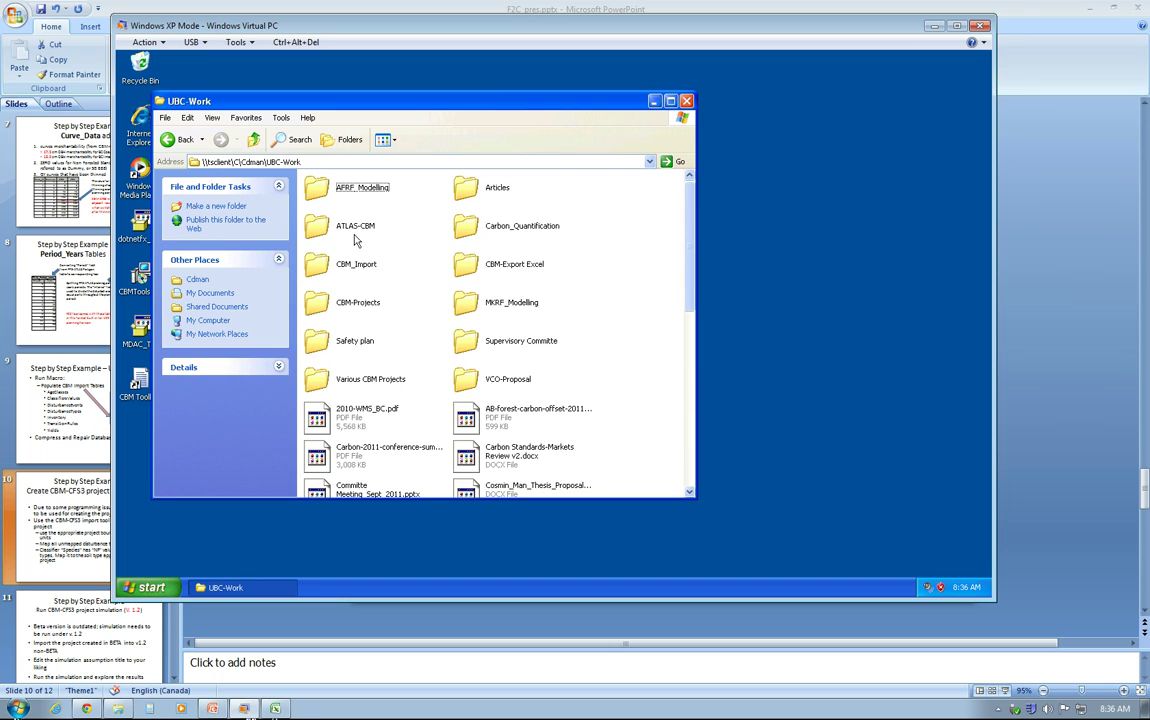
pyautogui.doubleClick(355, 227)
pyautogui.click(490, 190)
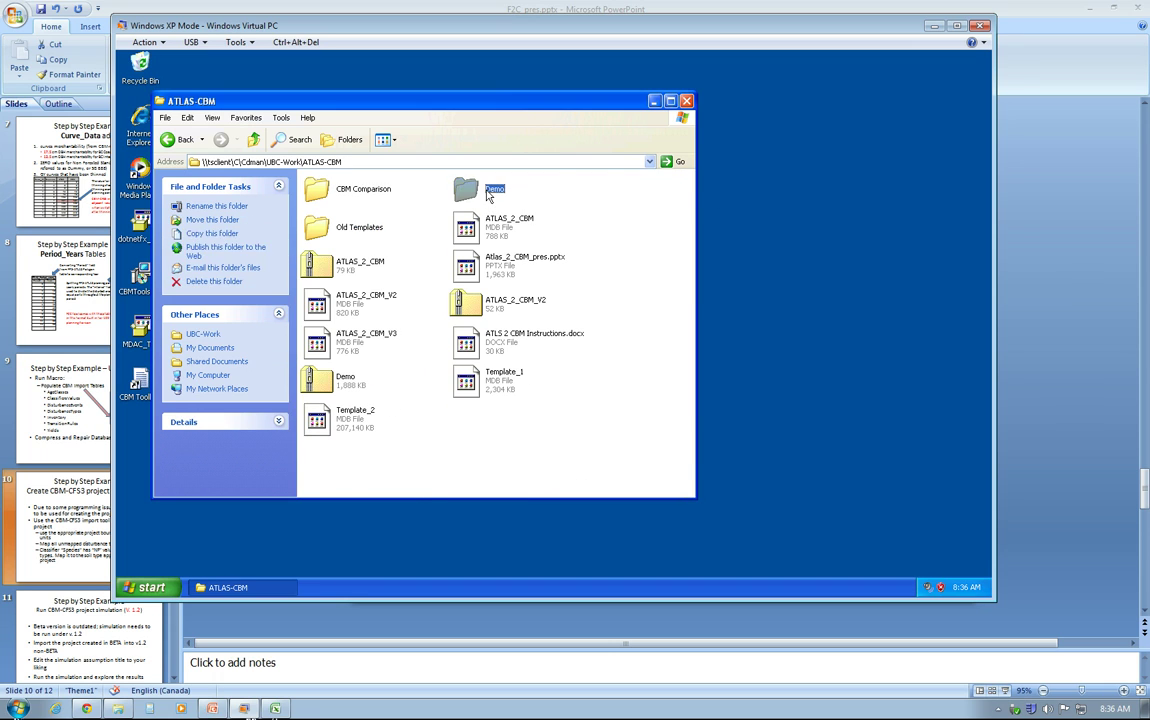
pyautogui.doubleClick(490, 191)
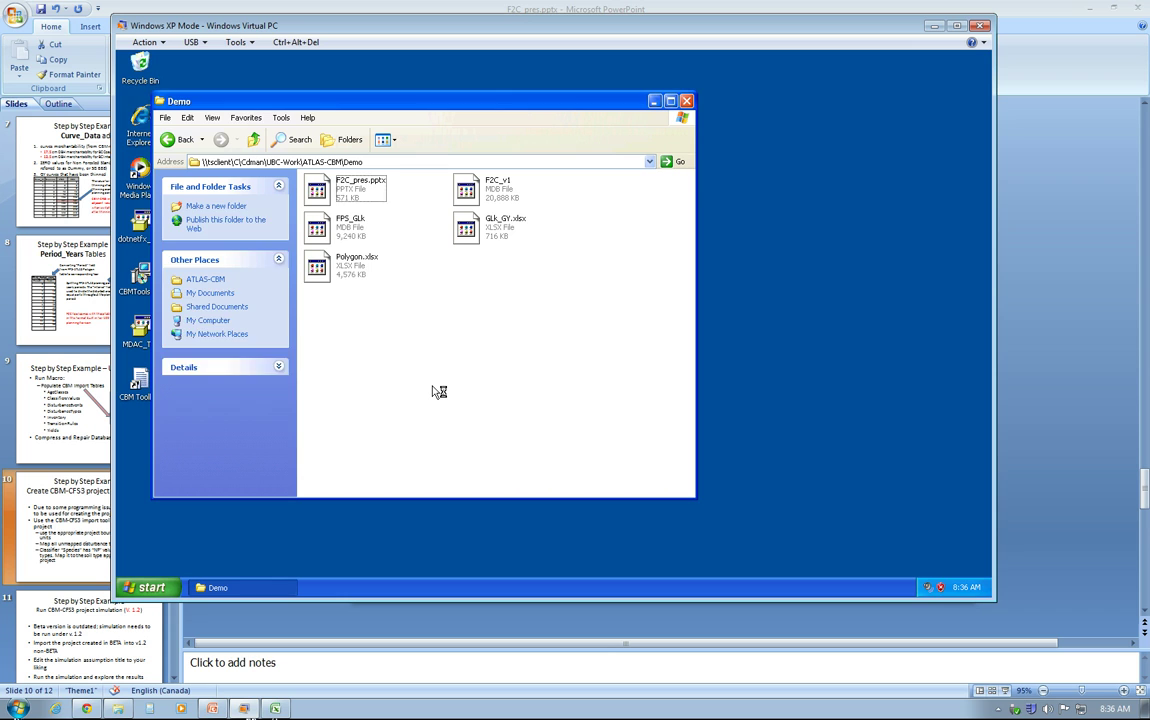
pyautogui.hotkey('ctrl', 'v')
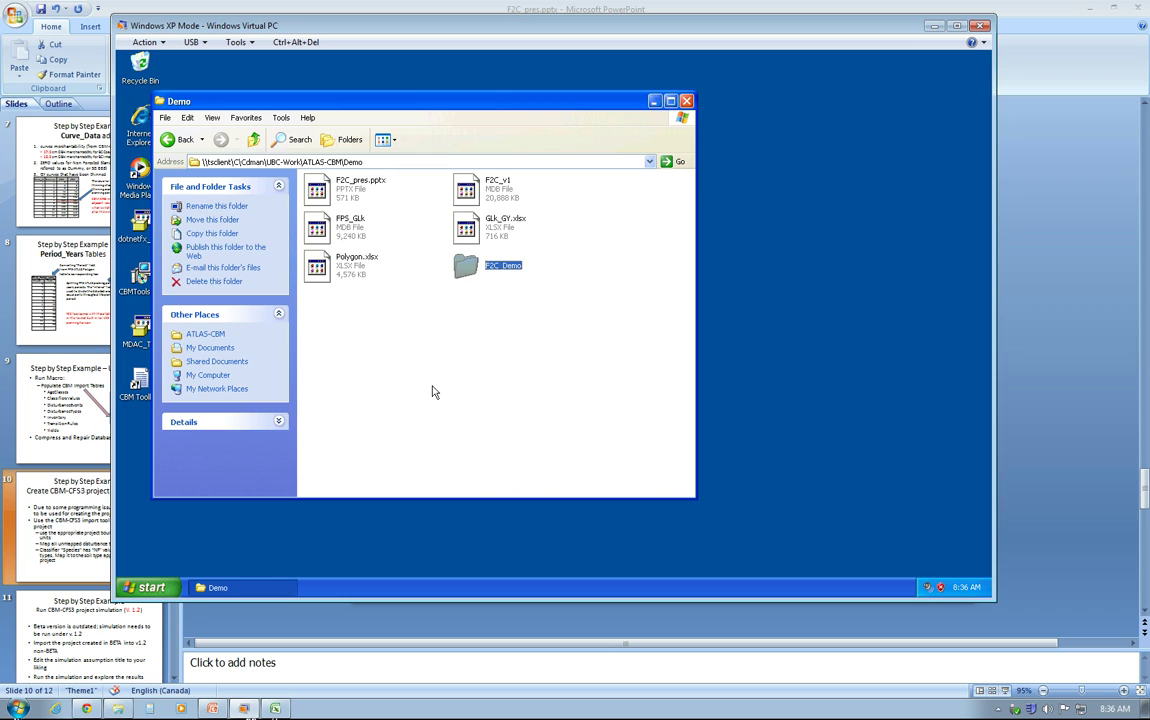
# - Clear the XP Mode, PowerPoint and Excel windows from the desktop and launch the CBM Toolbox
pyautogui.click(933, 27)
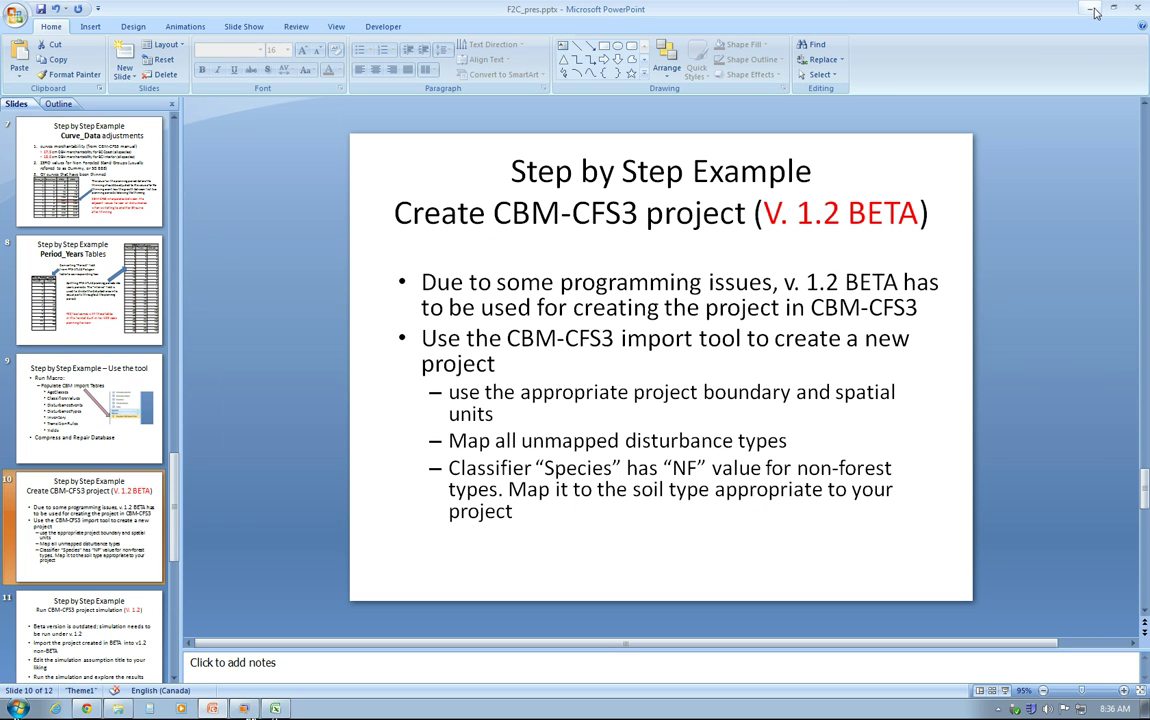
pyautogui.click(105, 598)
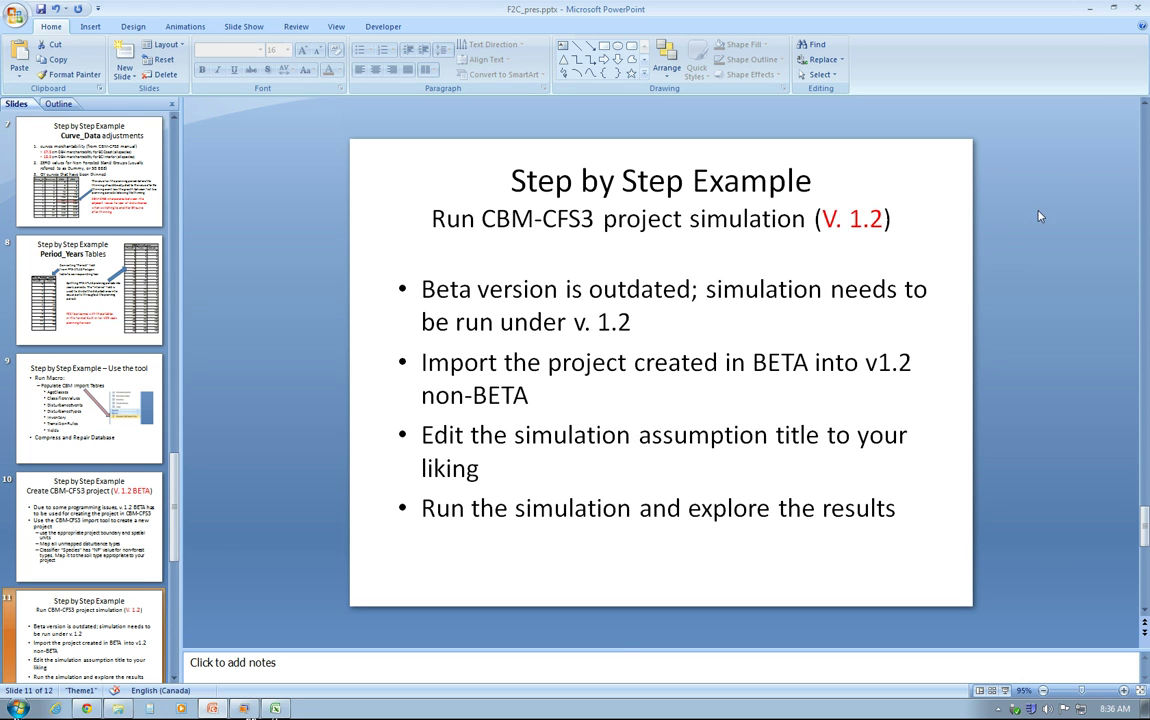
pyautogui.click(1090, 11)
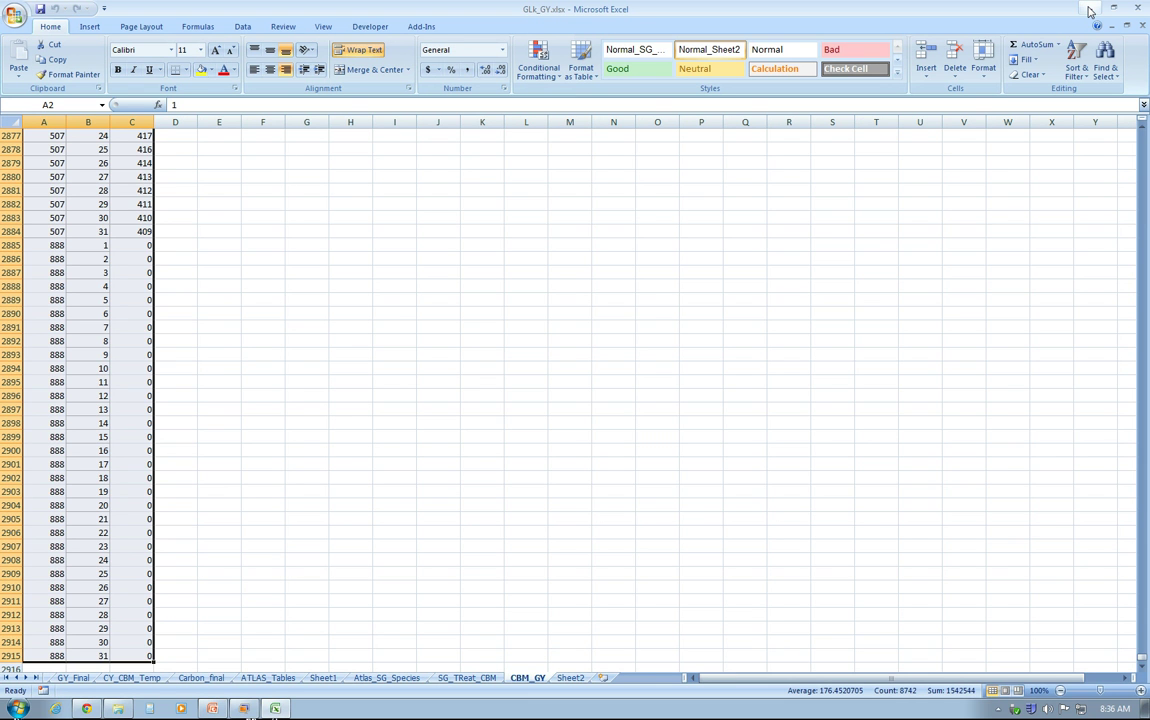
pyautogui.click(1113, 8)
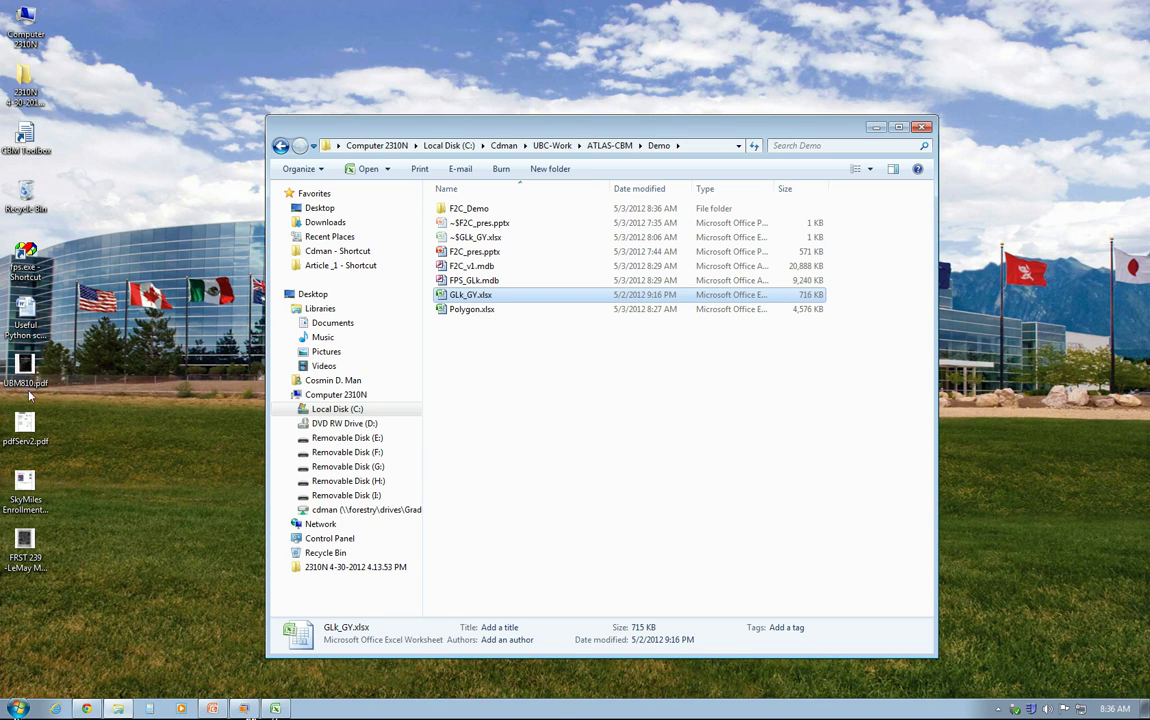
pyautogui.doubleClick(27, 135)
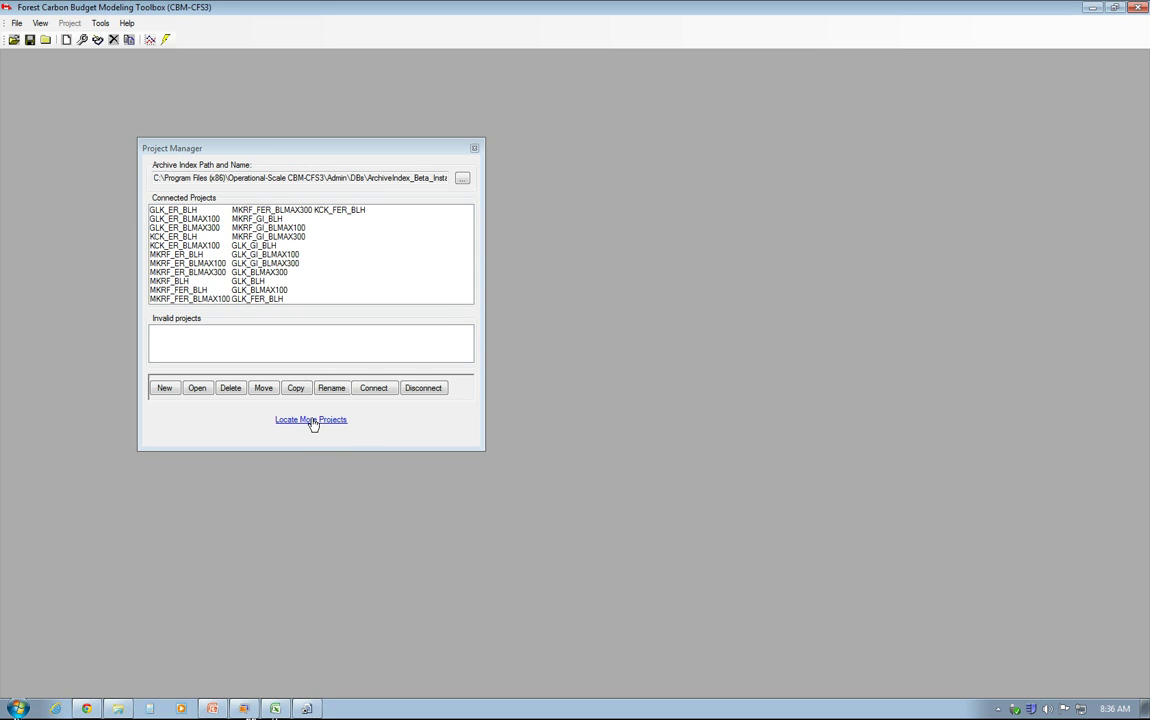
# - Start locating more projects and browse the folder tree for a projects root directory
pyautogui.click(311, 419)
pyautogui.click(458, 457)
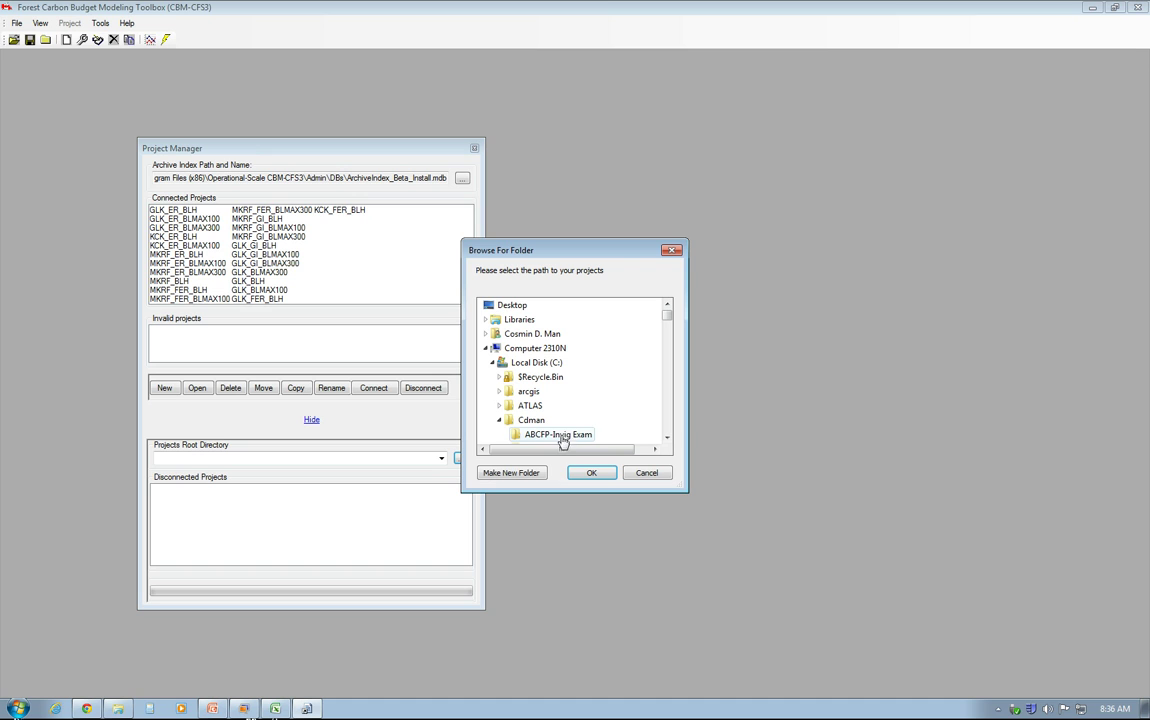
pyautogui.click(667, 343)
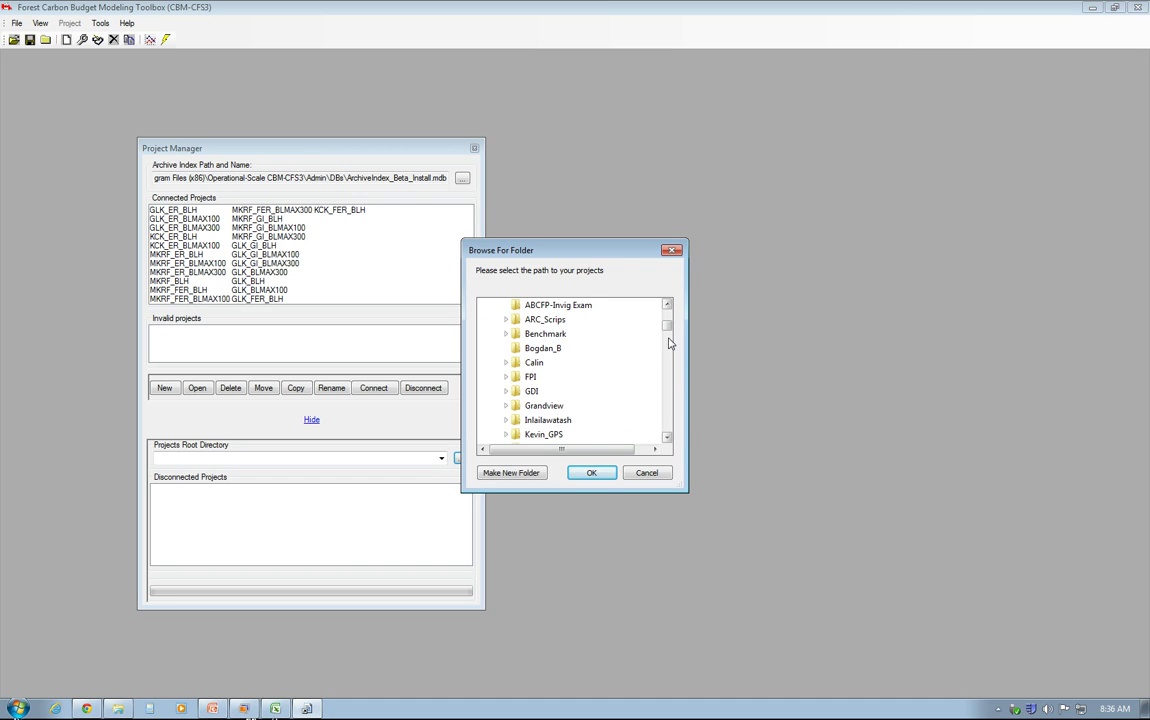
pyautogui.moveTo(670, 343); pyautogui.dragTo(667, 416)
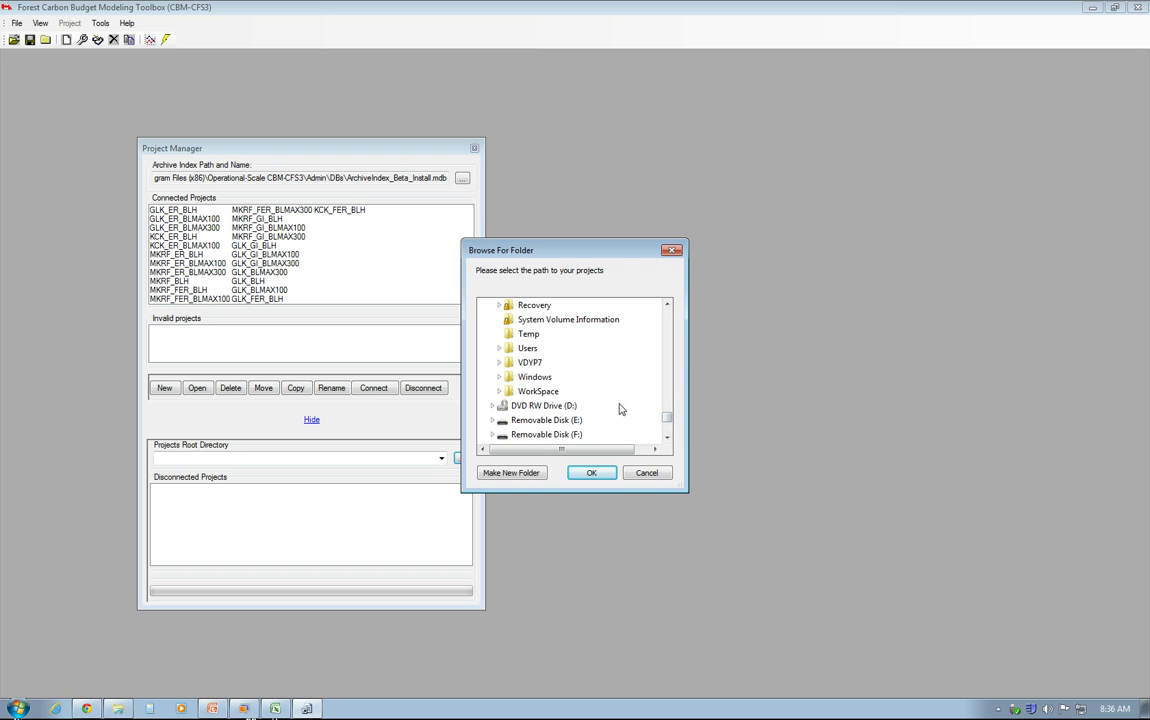
pyautogui.scroll(2, 598, 379)
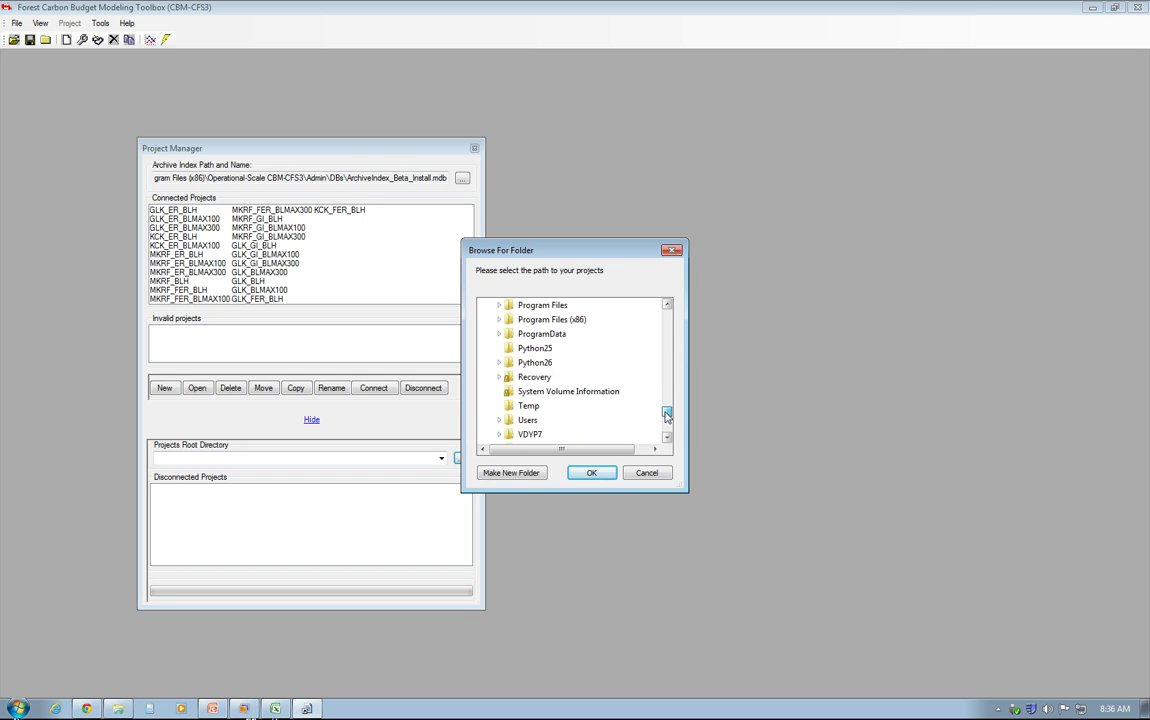
pyautogui.moveTo(667, 412); pyautogui.dragTo(677, 345)
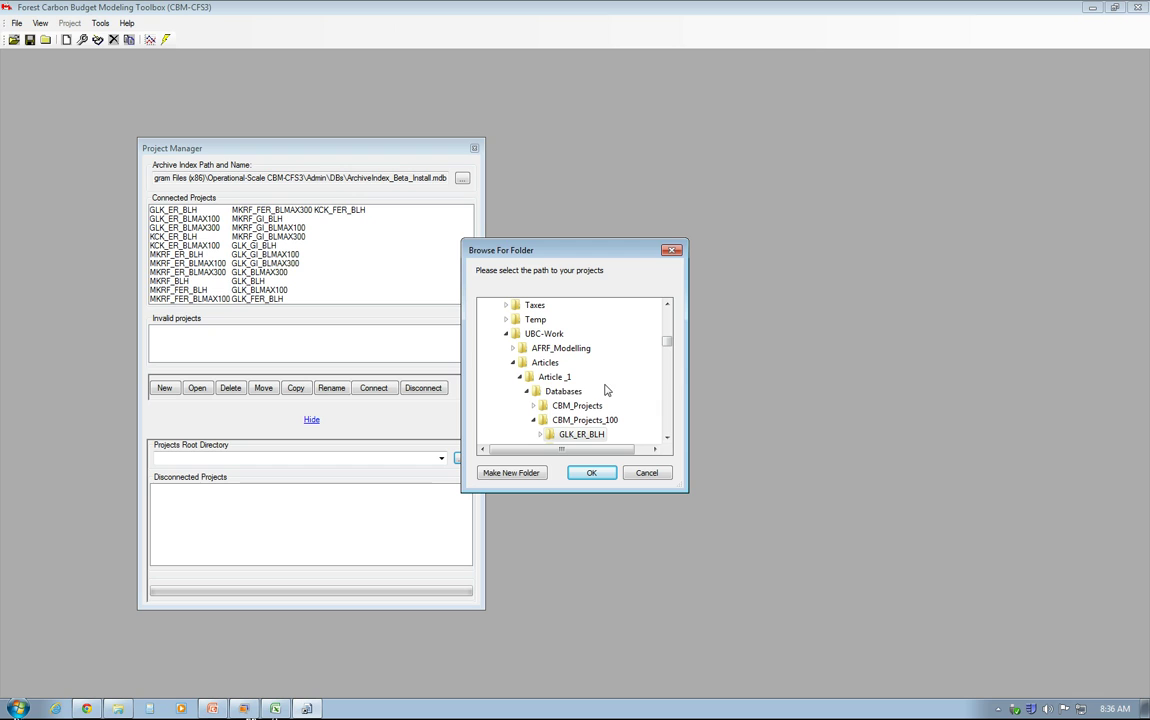
pyautogui.click(531, 333)
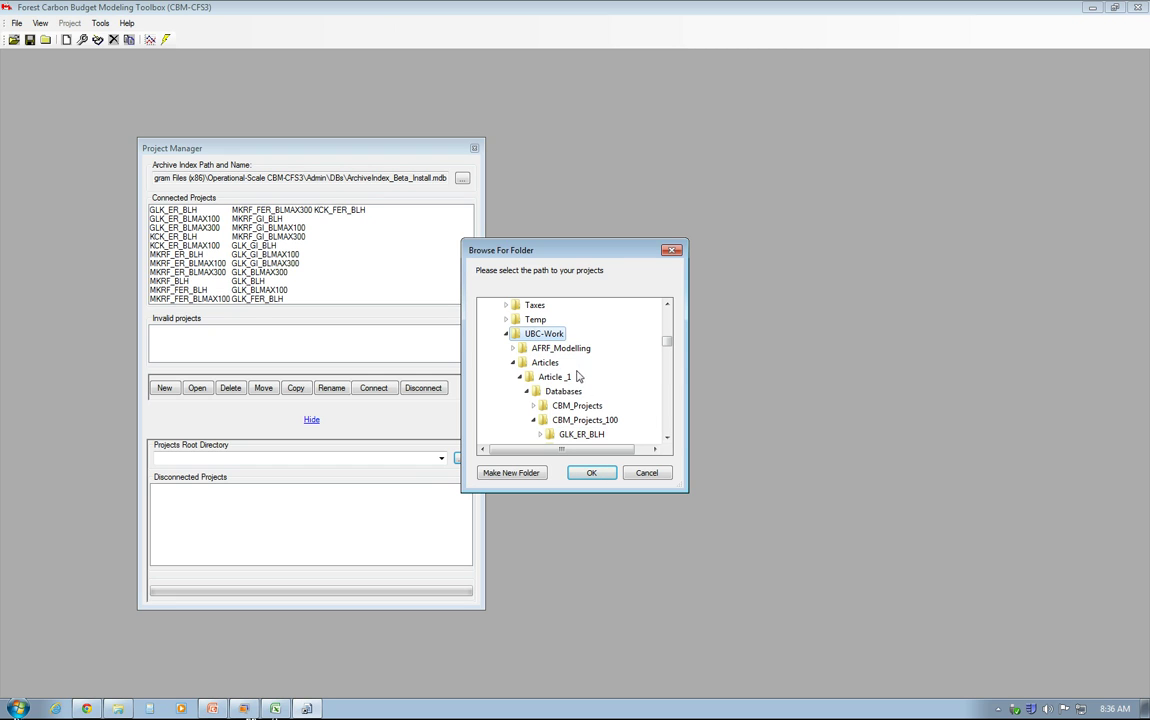
# - Expand ATLAS-CBM > Demo and confirm F2C_Demo as the projects root directory
pyautogui.scroll(-1, 519, 378)
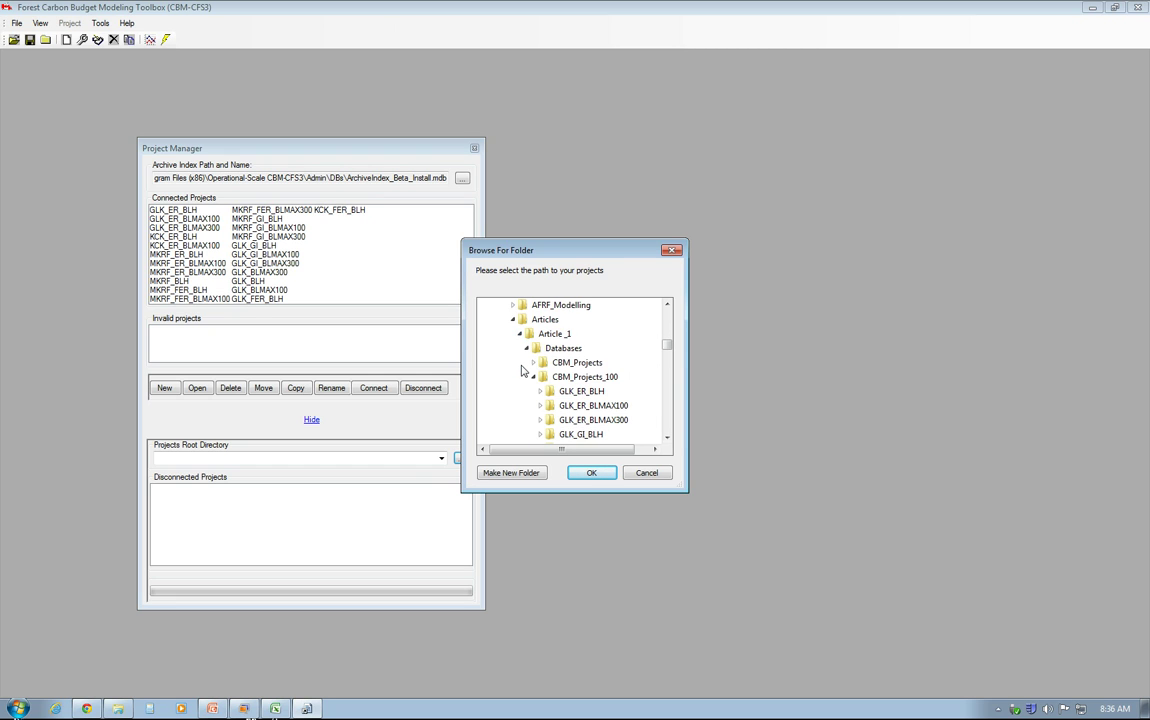
pyautogui.scroll(-10, 520, 370)
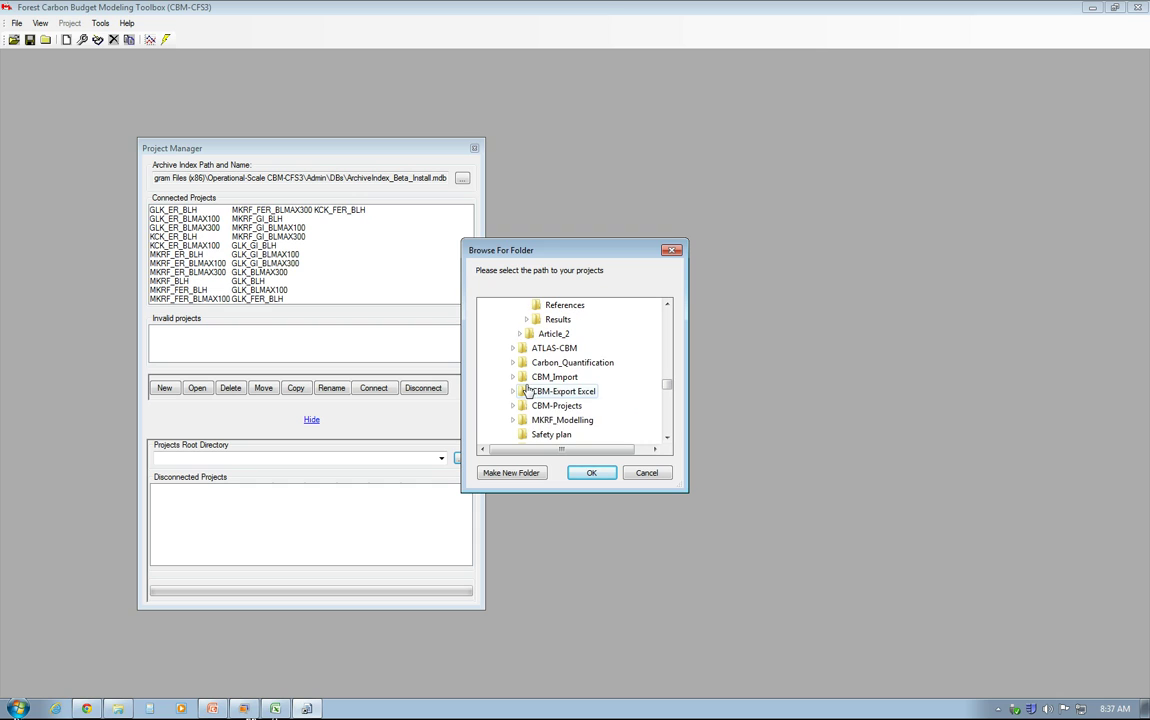
pyautogui.doubleClick(527, 348)
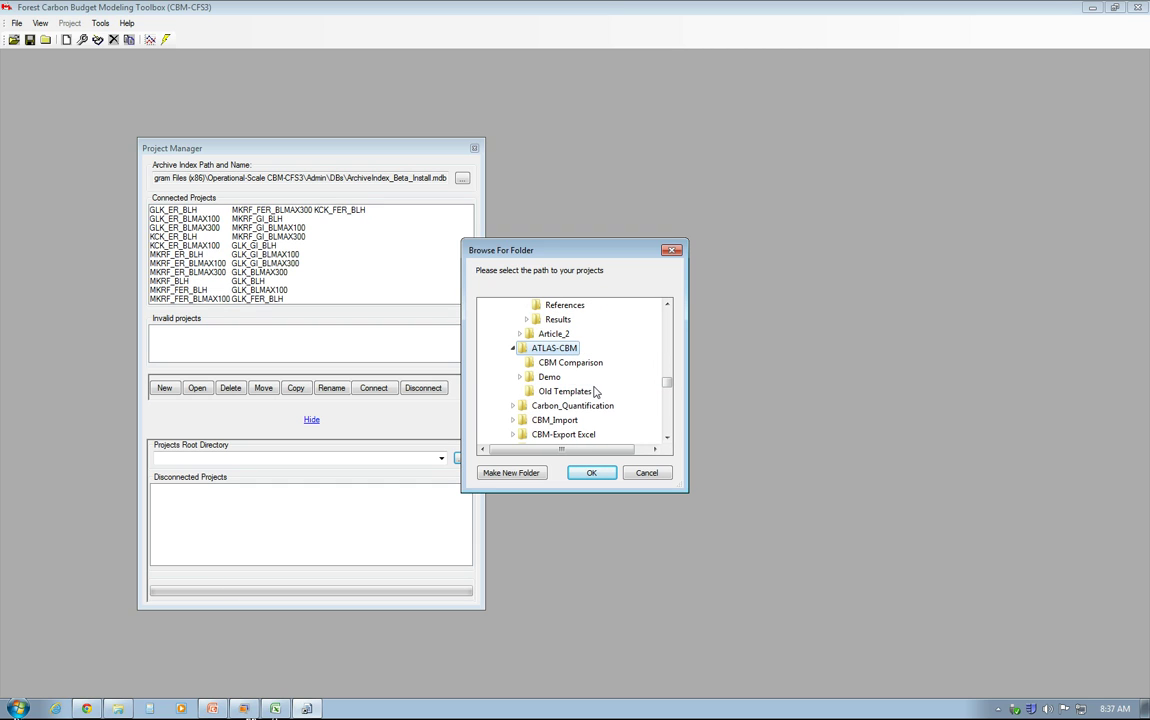
pyautogui.press('Down')
pyautogui.press('Down')
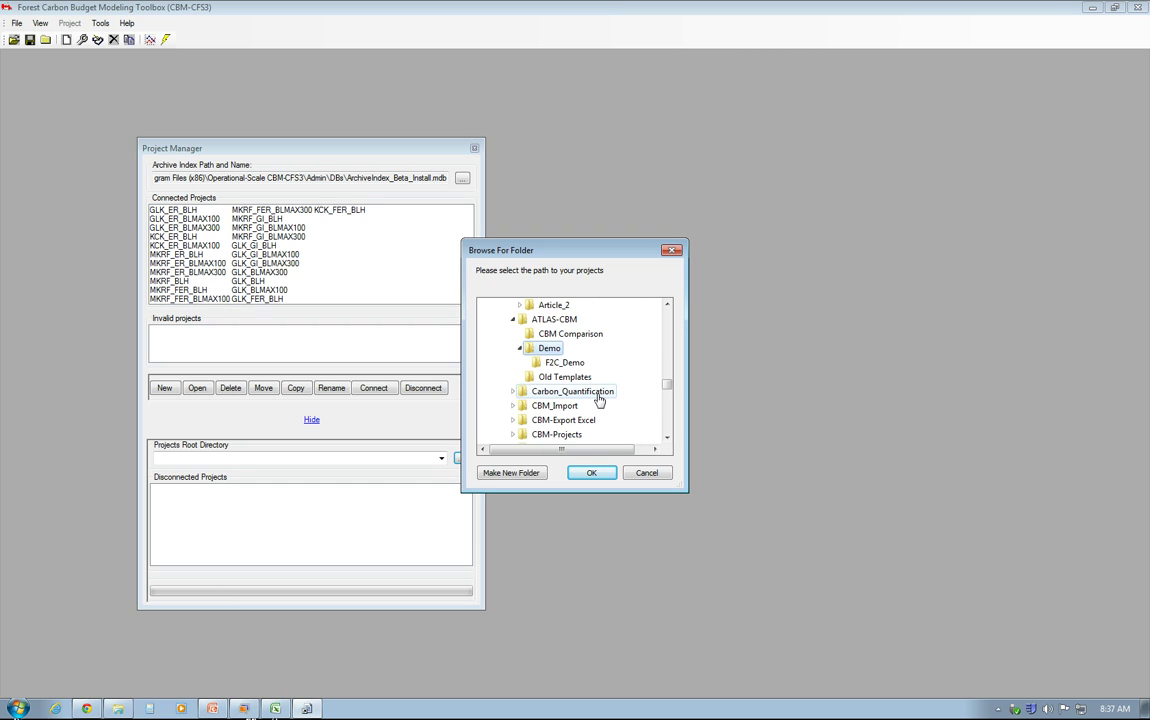
pyautogui.click(570, 364)
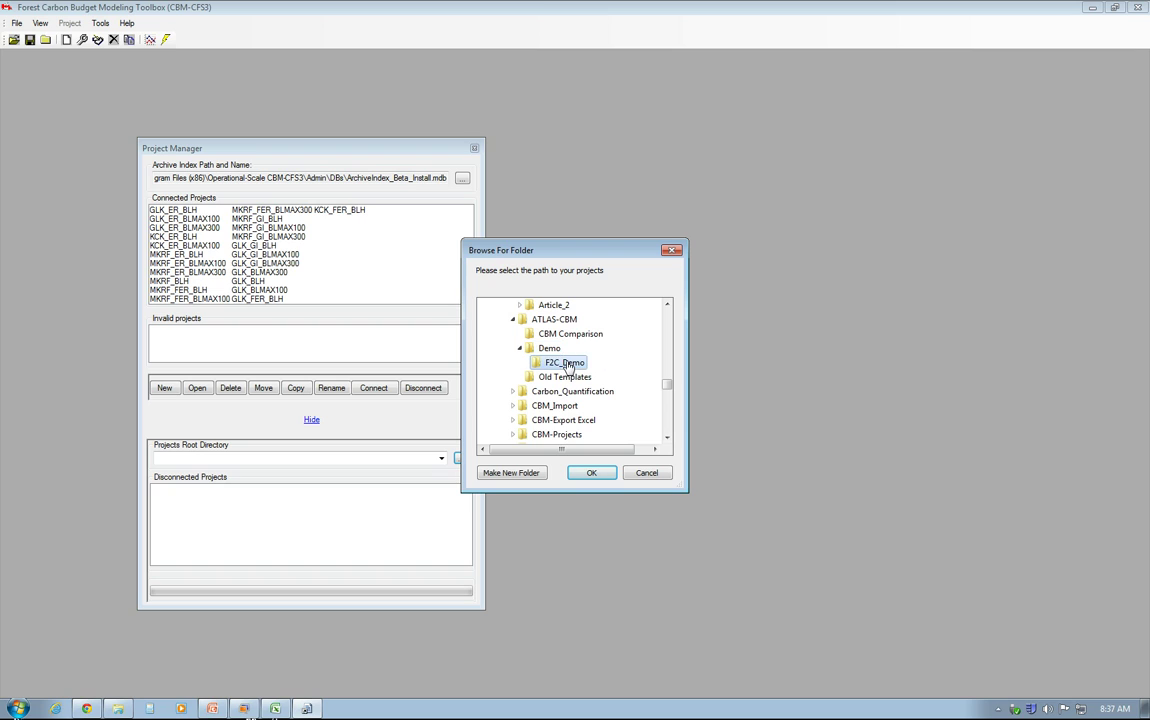
pyautogui.click(592, 473)
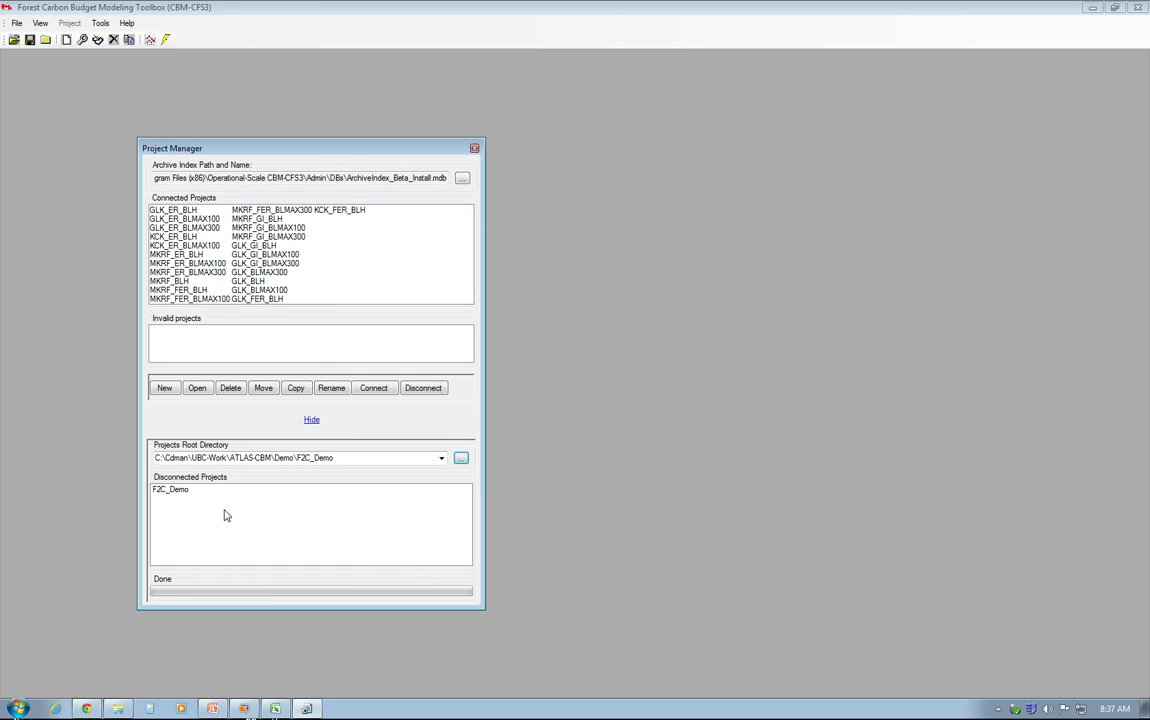
# - Connect the F2C_Demo project, then open it from Connected Projects
pyautogui.click(178, 490)
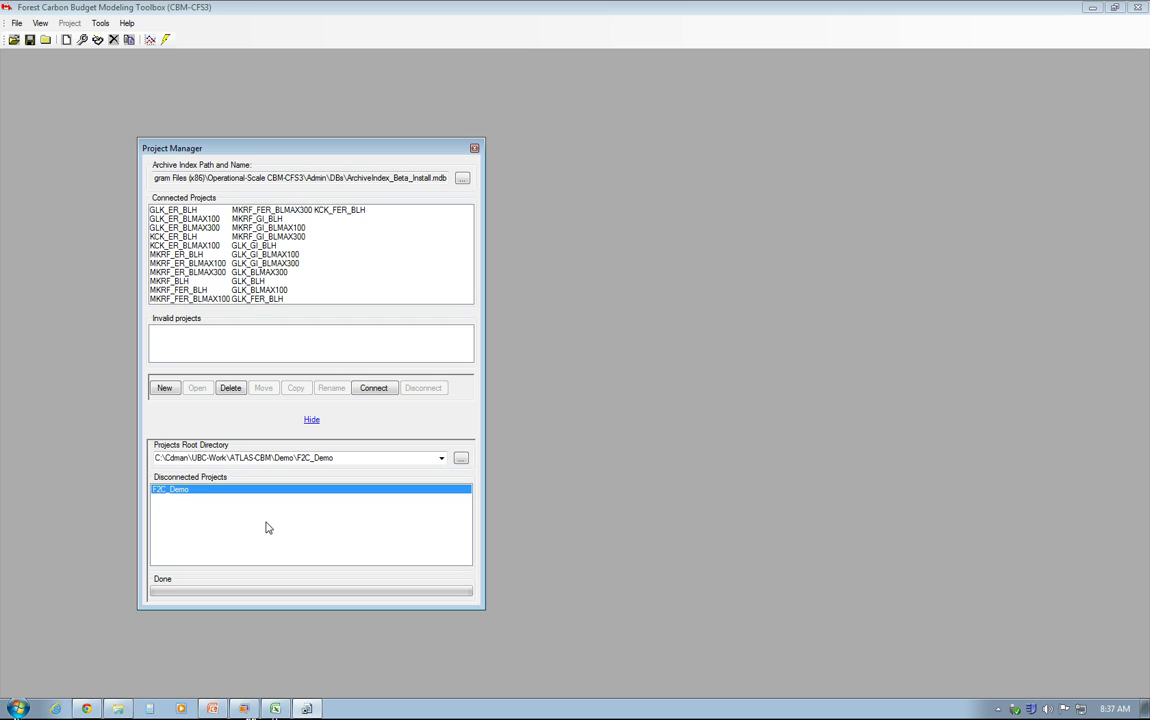
pyautogui.click(373, 388)
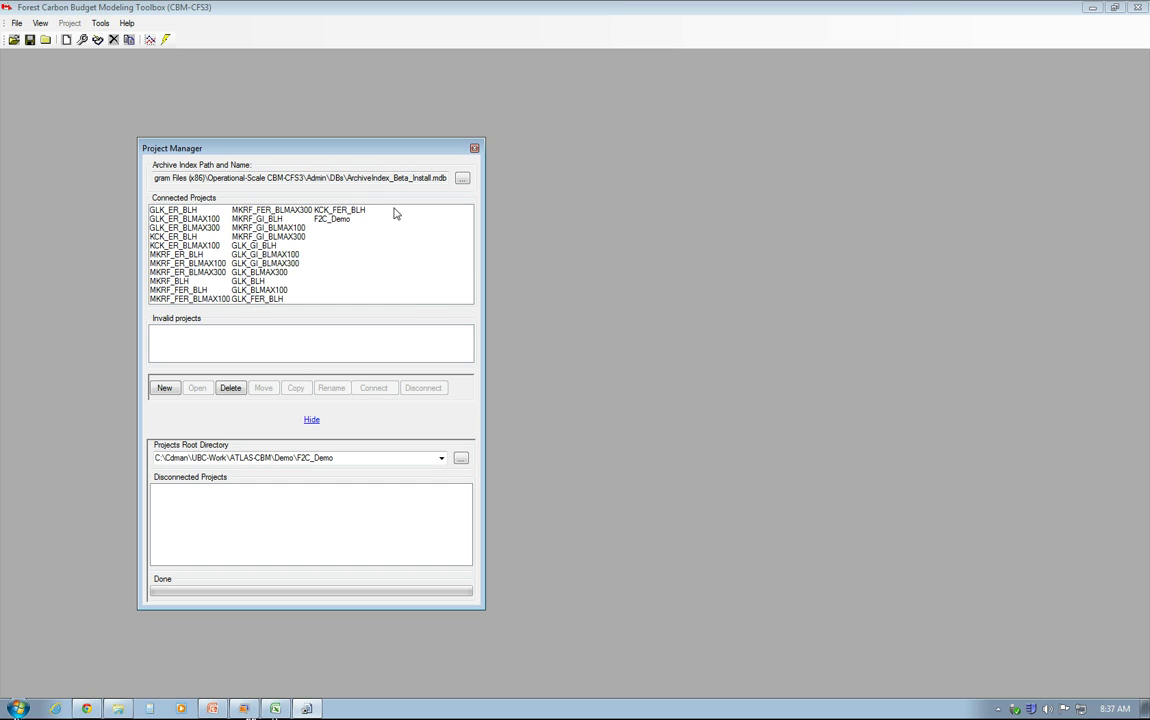
pyautogui.click(336, 222)
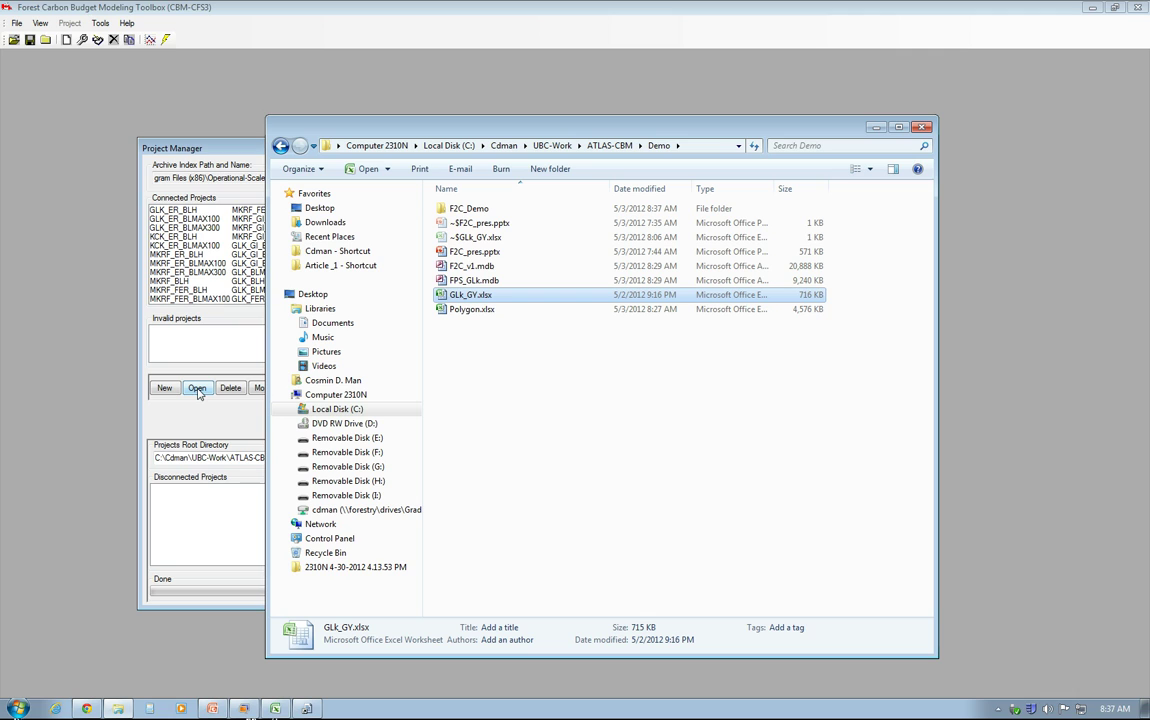
pyautogui.click(197, 388)
pyautogui.click(878, 130)
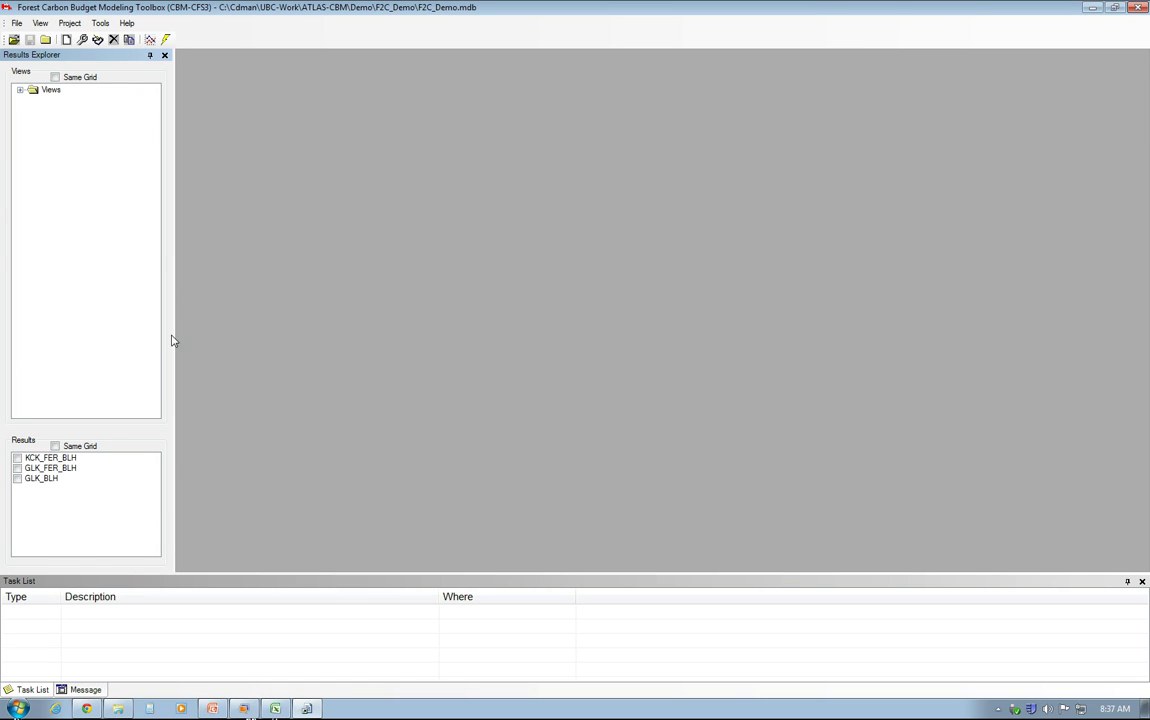
pyautogui.click(102, 23)
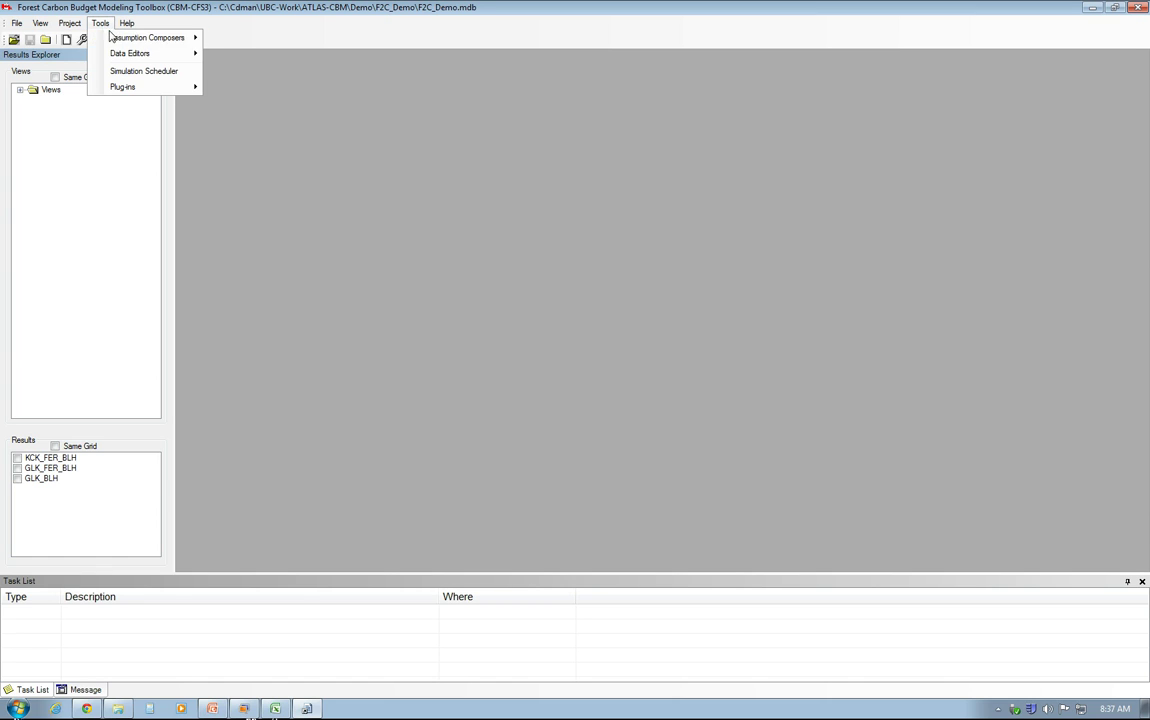
pyautogui.moveTo(190, 53)
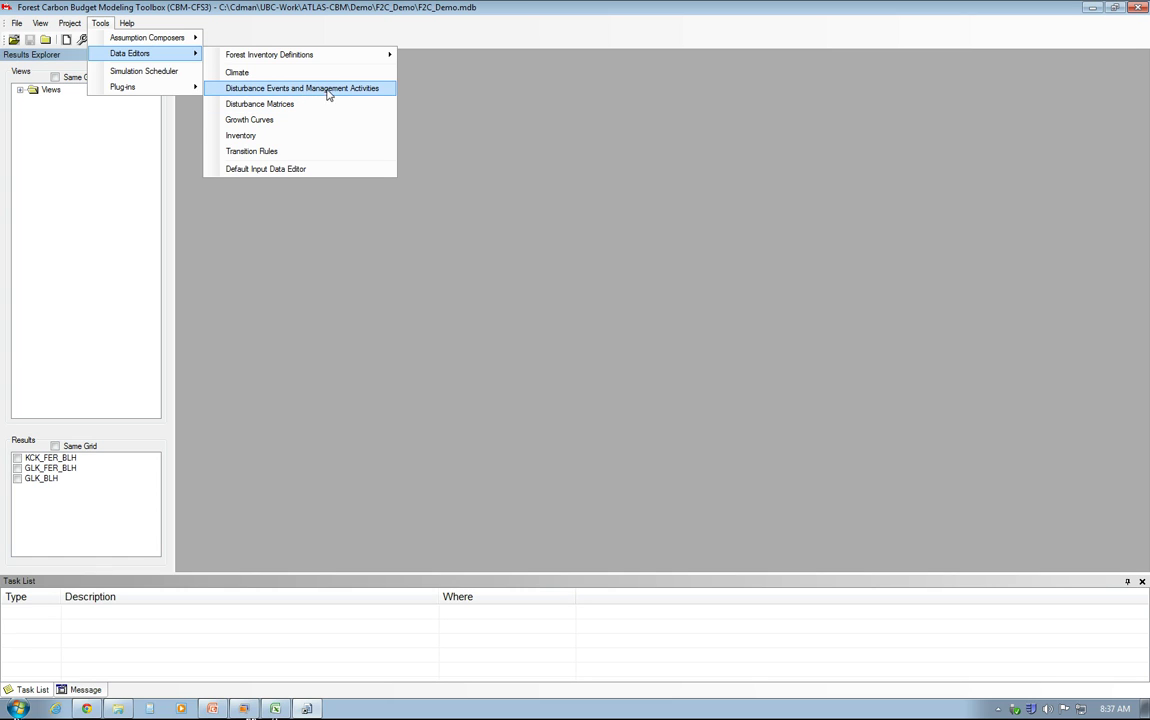
pyautogui.click(360, 90)
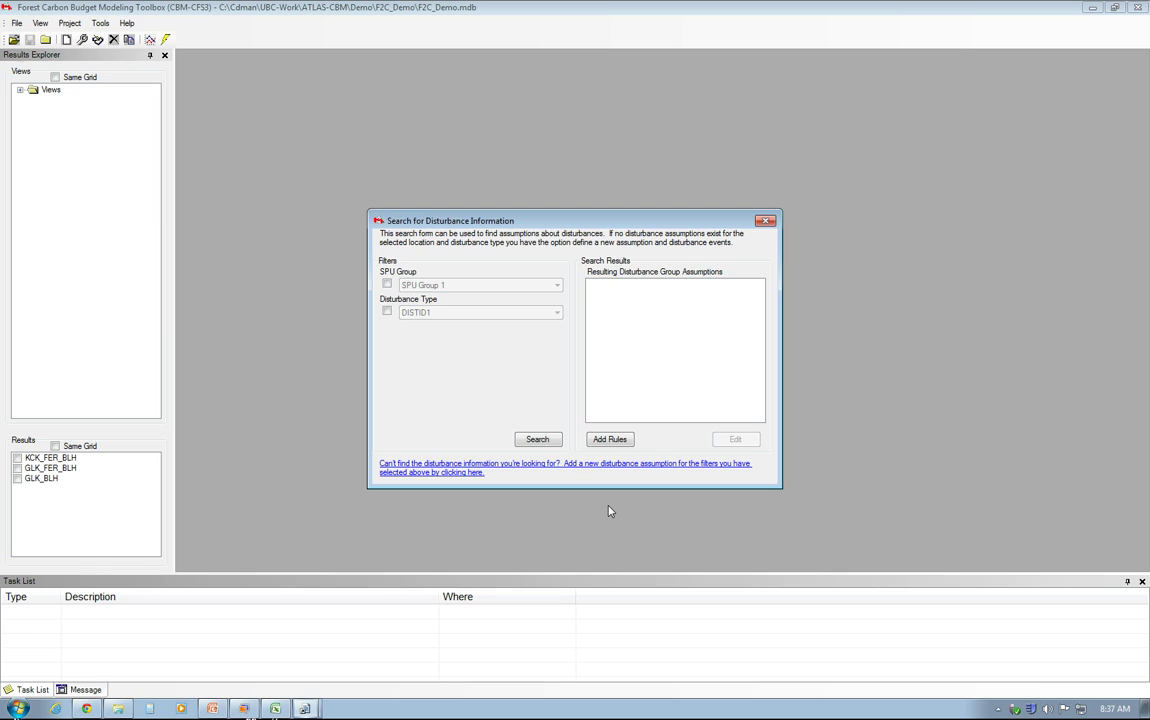
pyautogui.click(535, 439)
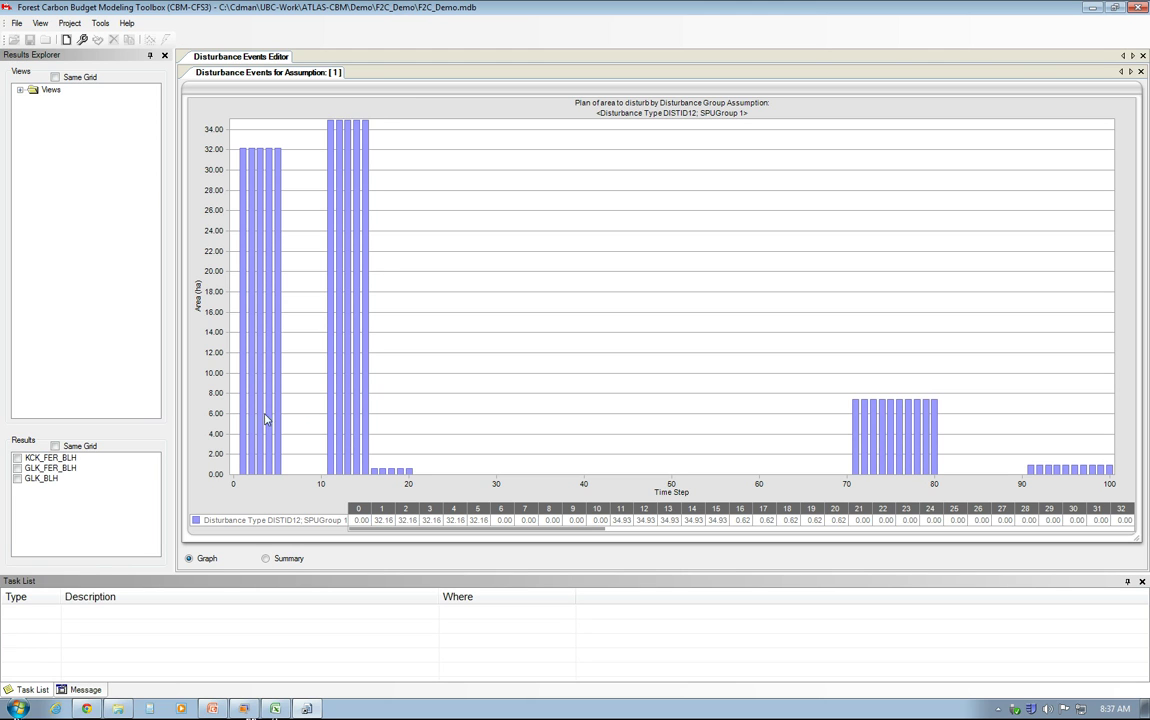
pyautogui.click(267, 558)
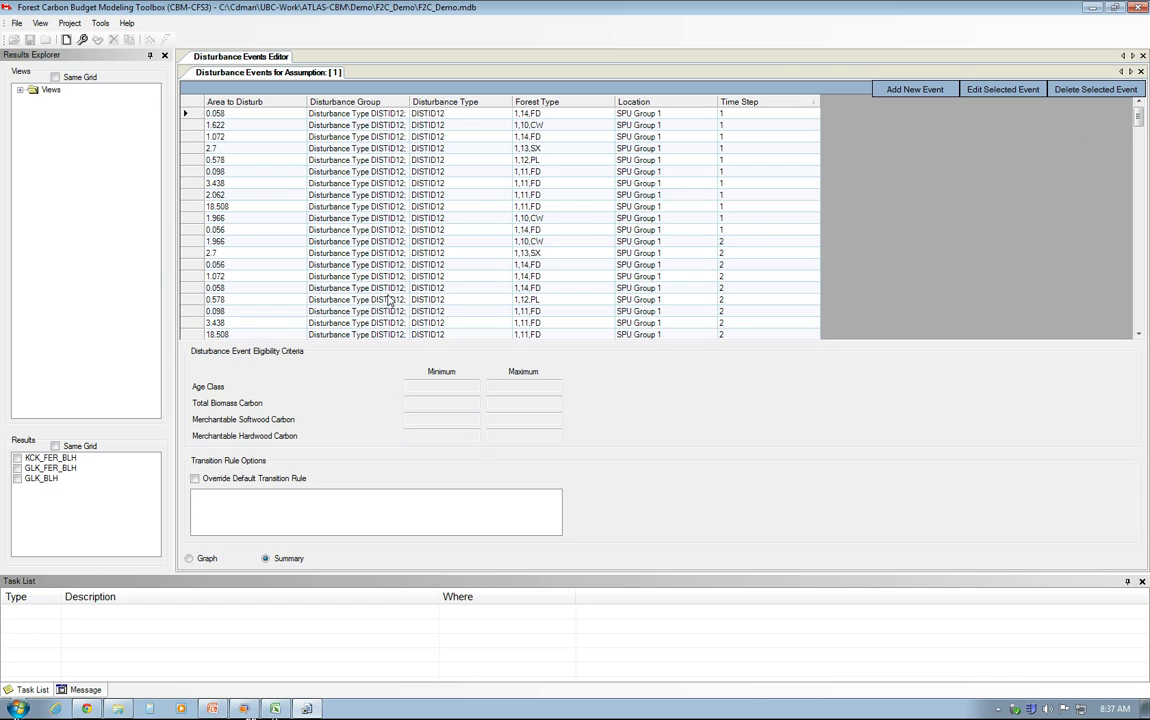
pyautogui.click(1143, 56)
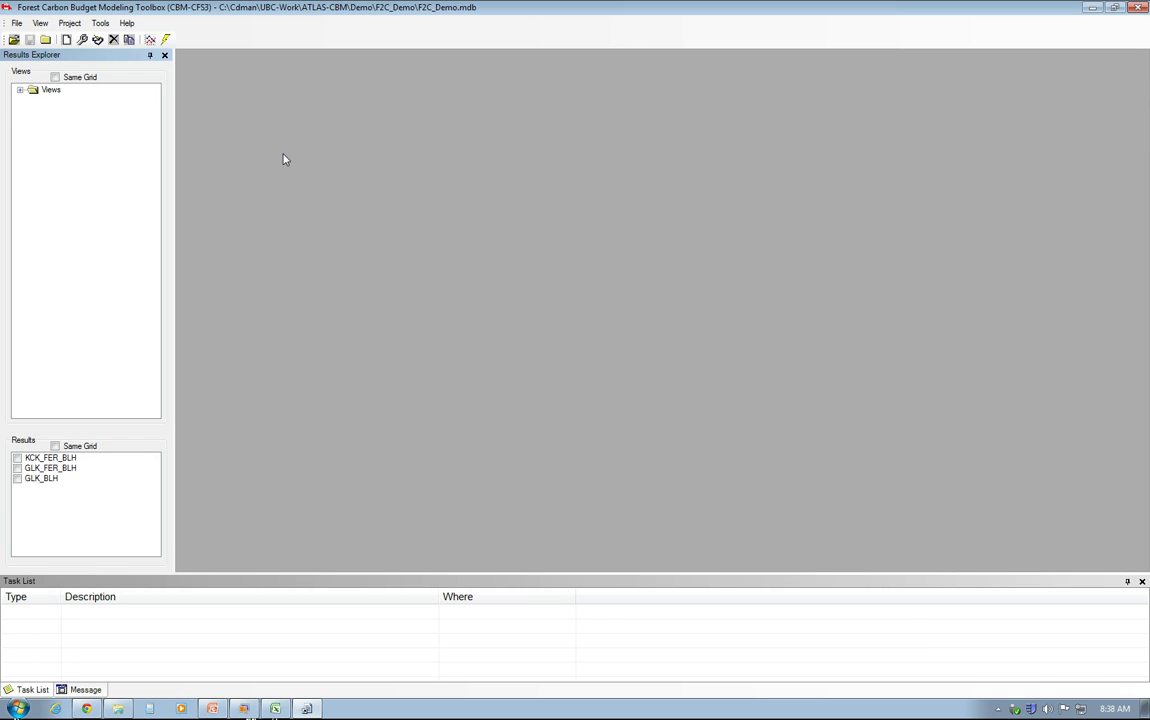
pyautogui.click(100, 23)
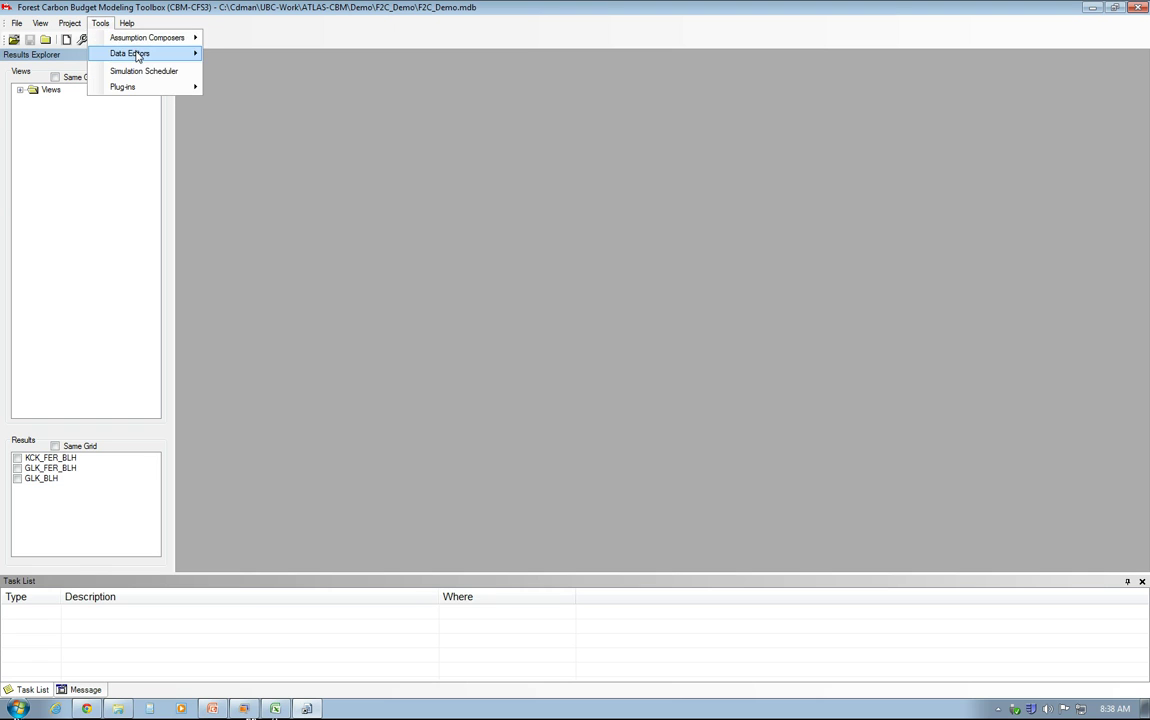
pyautogui.moveTo(148, 58)
pyautogui.click(298, 137)
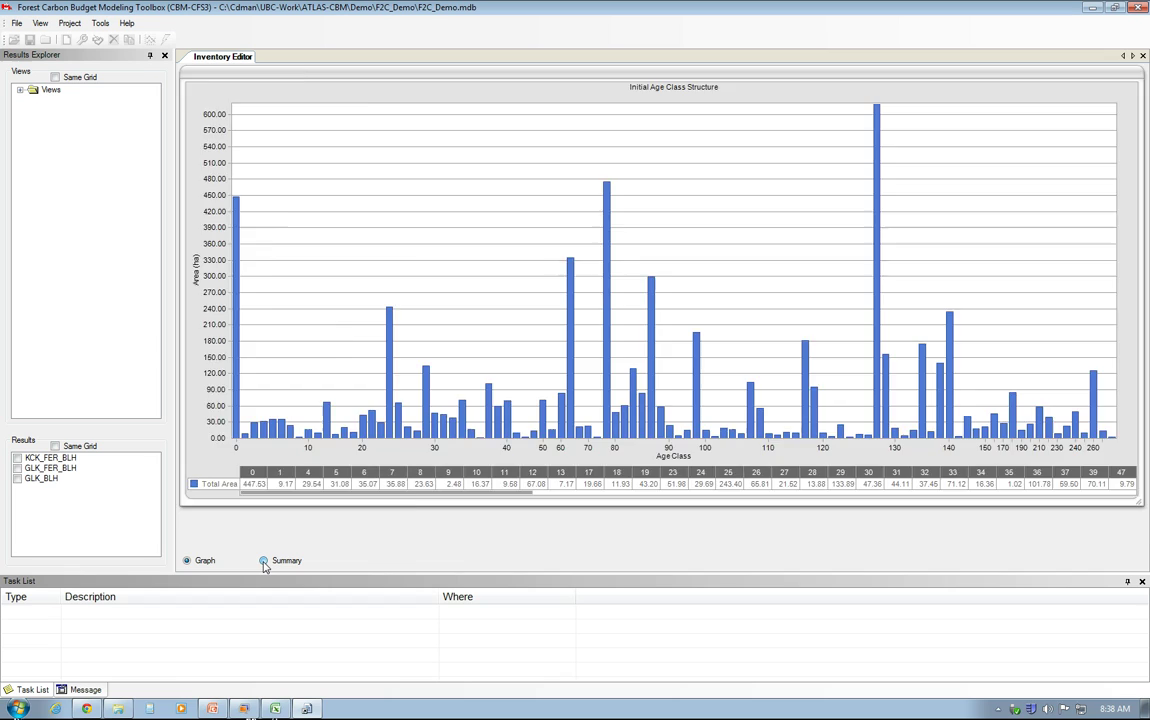
pyautogui.click(264, 562)
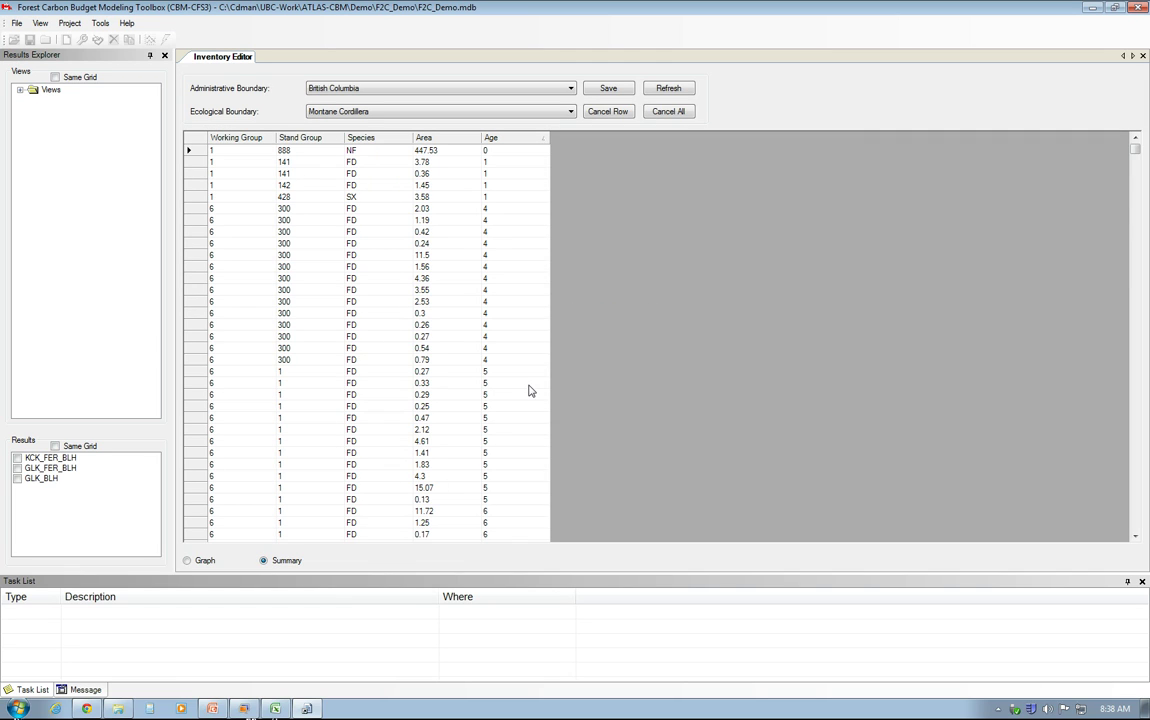
pyautogui.click(1143, 56)
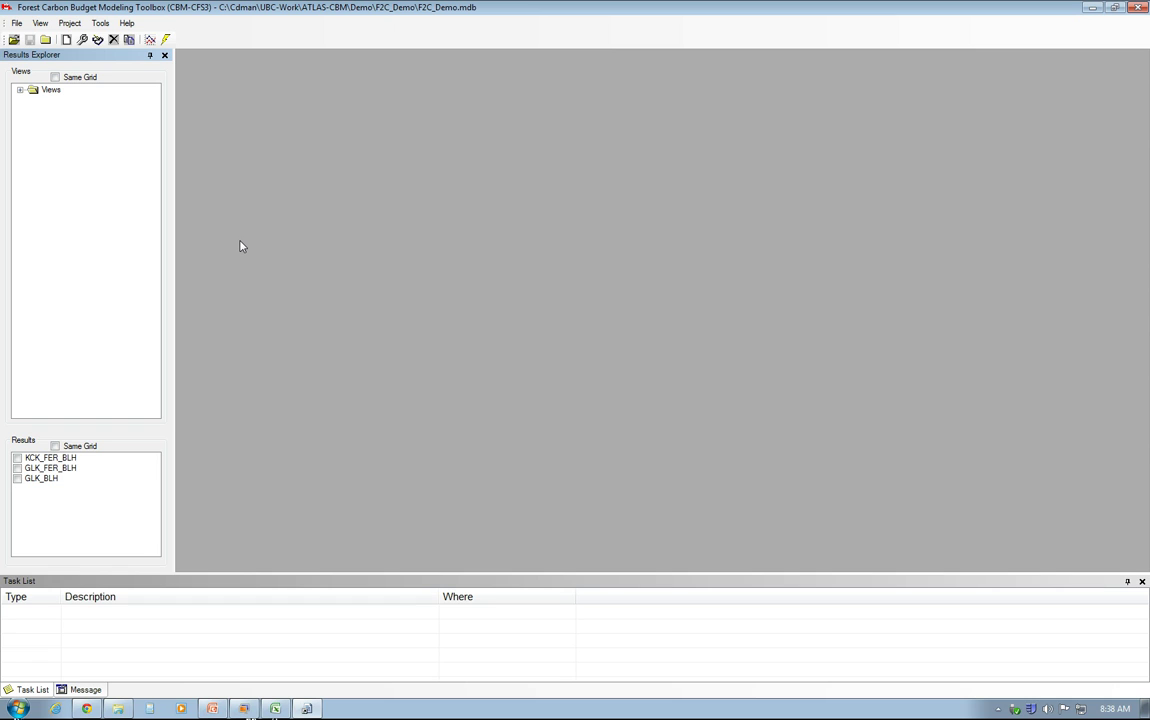
# - Briefly open and close Tools > Simulation Scheduler, then go to Tools > Assumption Composers
pyautogui.click(100, 23)
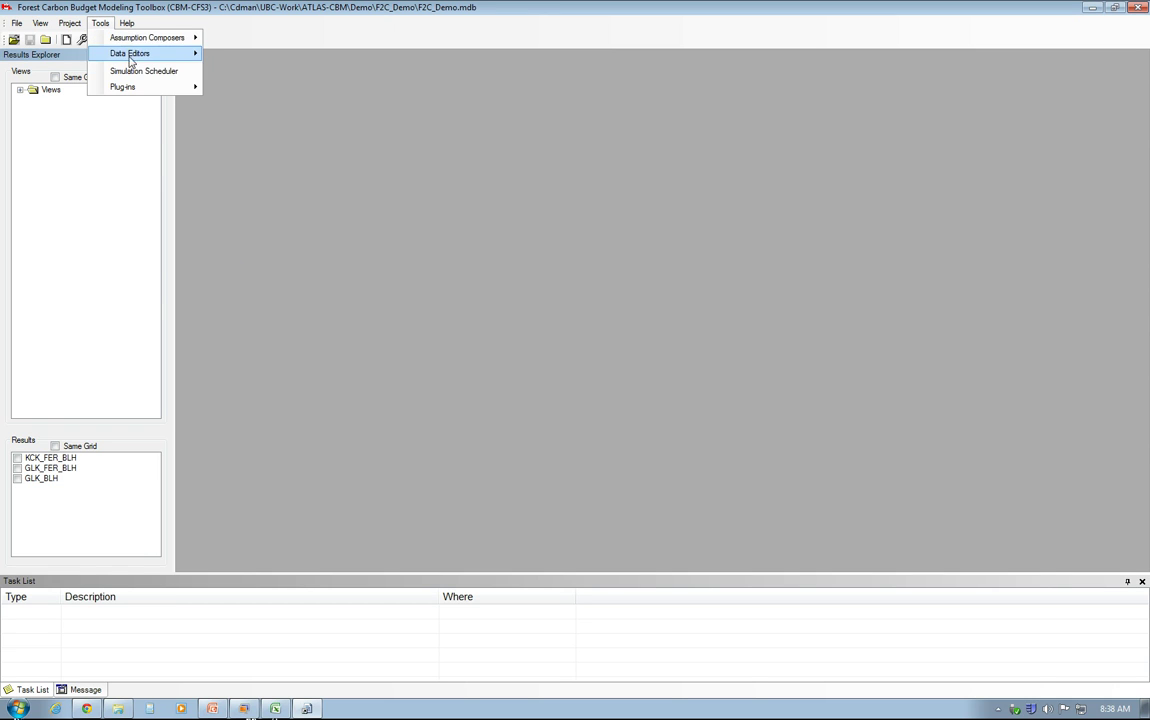
pyautogui.click(140, 72)
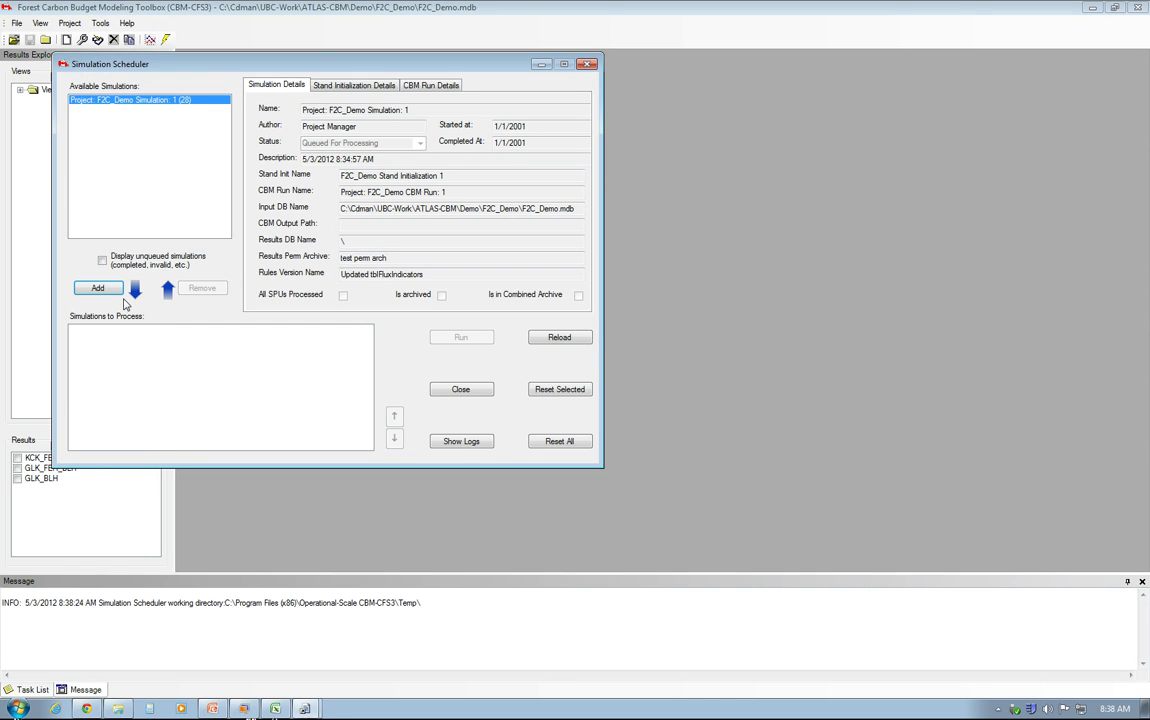
pyautogui.click(460, 389)
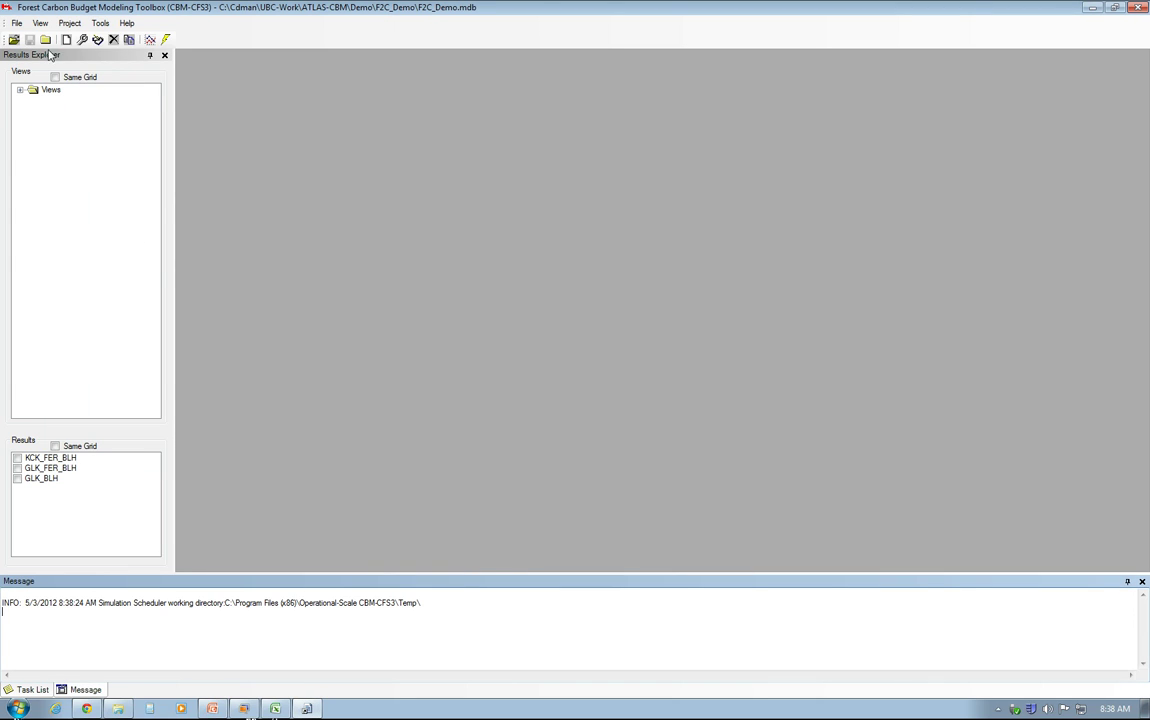
pyautogui.click(99, 26)
pyautogui.moveTo(120, 37)
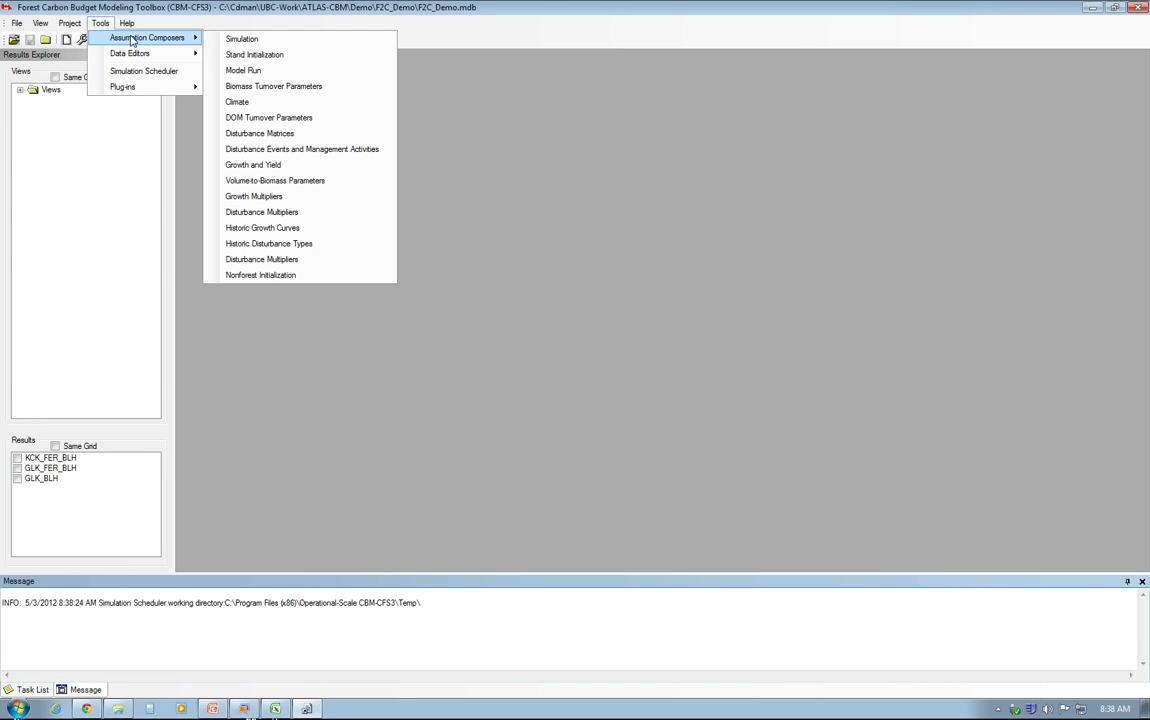
# - Change the Simulation assumption's name to F2C_Demo, then save and confirm
pyautogui.click(291, 42)
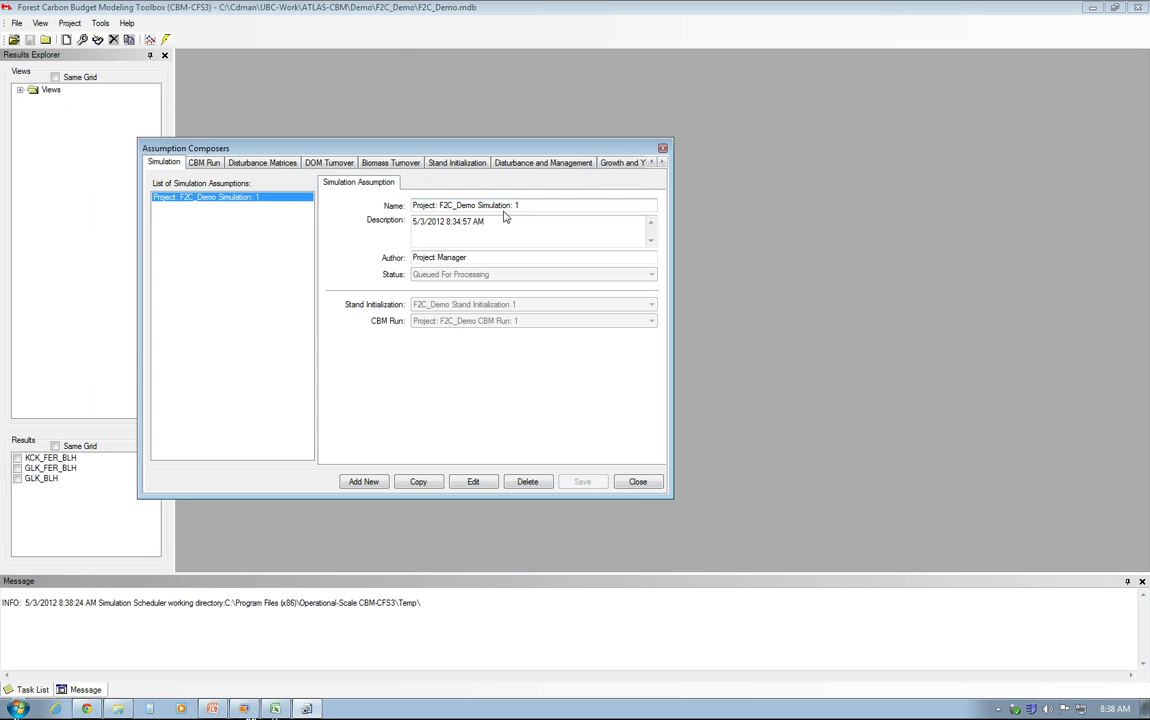
pyautogui.moveTo(522, 205); pyautogui.dragTo(411, 205)
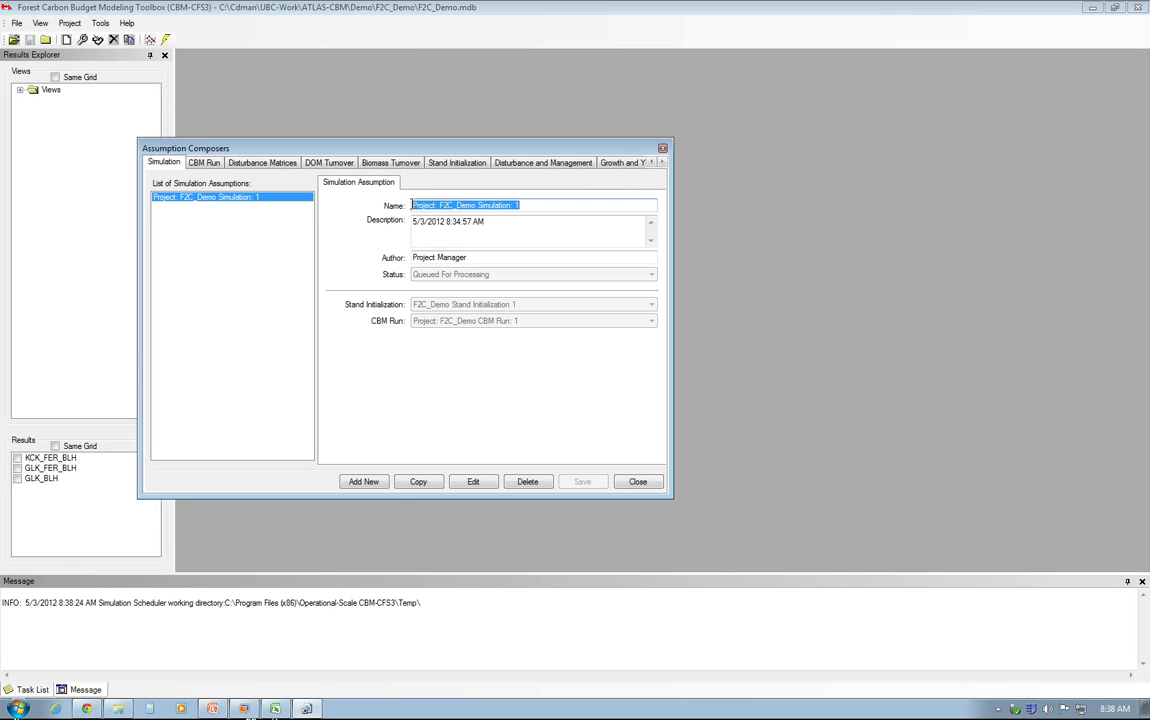
pyautogui.click(475, 481)
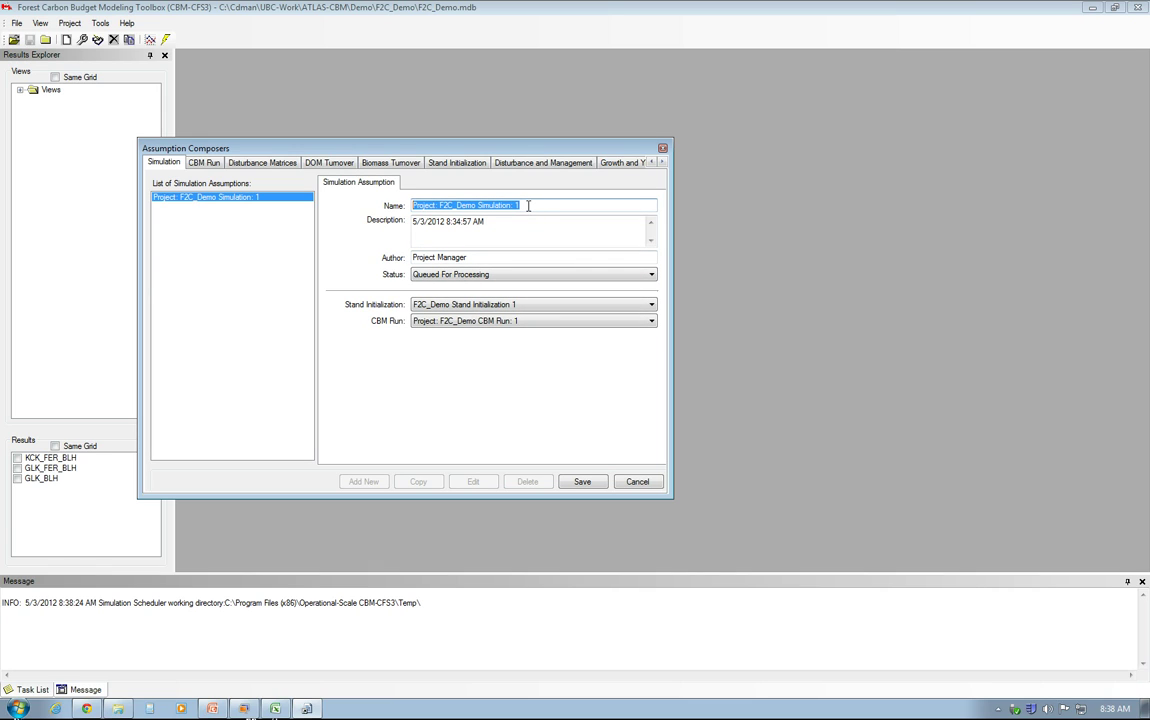
pyautogui.write('F2C_Demo')
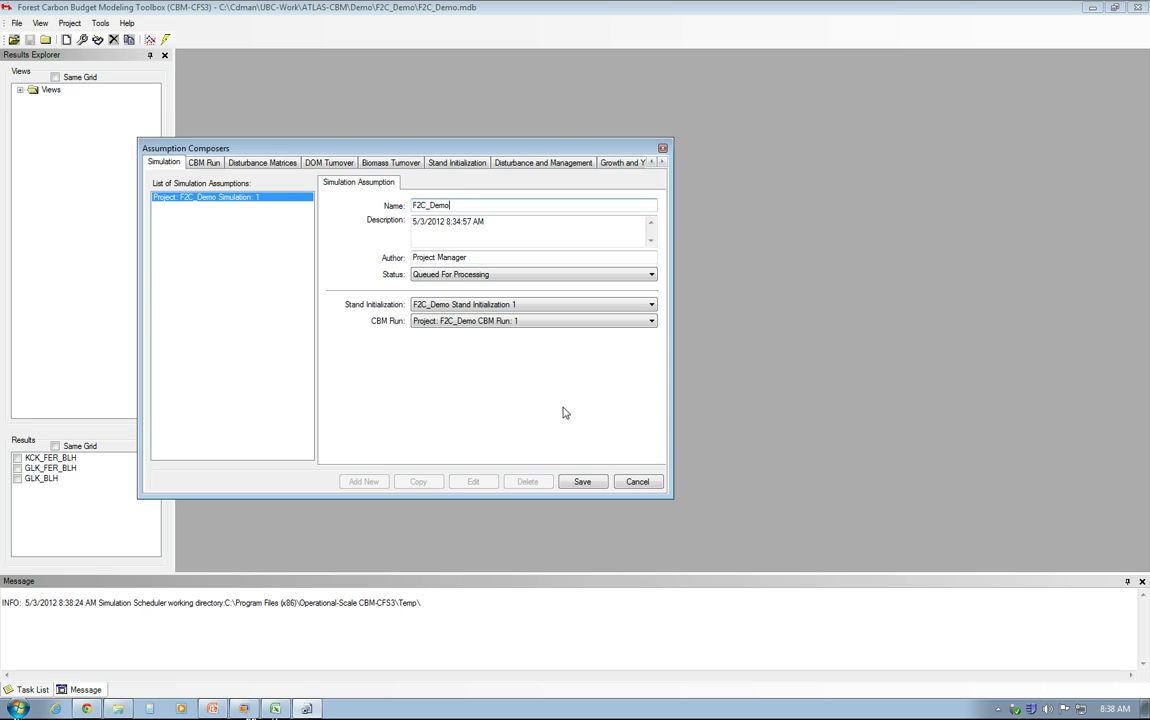
pyautogui.click(583, 481)
pyautogui.click(612, 399)
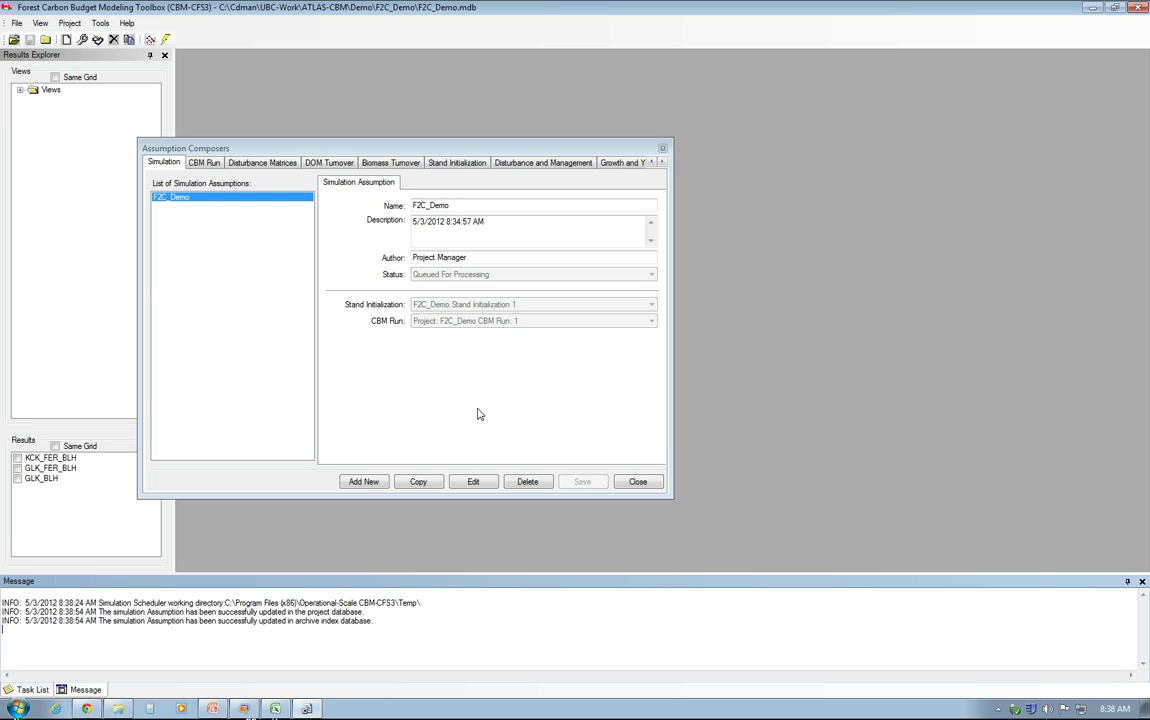
# - Add the F2C_Demo simulation to the Simulation Scheduler queue and run it
pyautogui.click(637, 481)
pyautogui.click(100, 22)
pyautogui.click(142, 71)
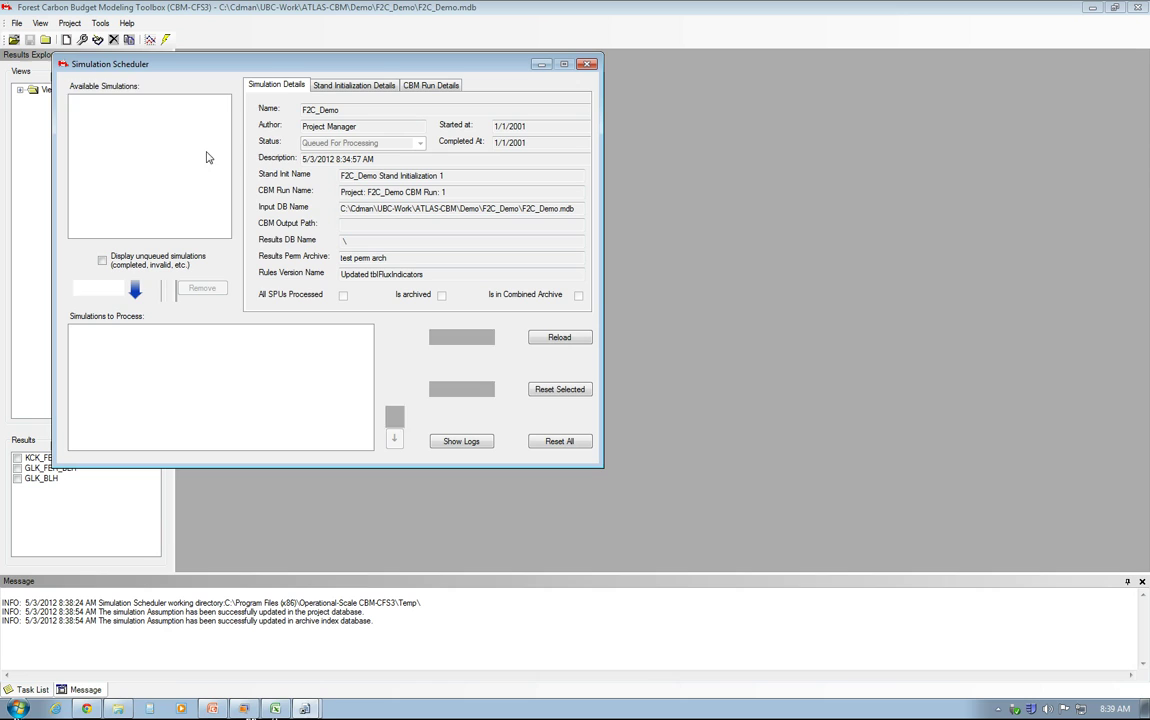
pyautogui.click(95, 98)
pyautogui.click(98, 288)
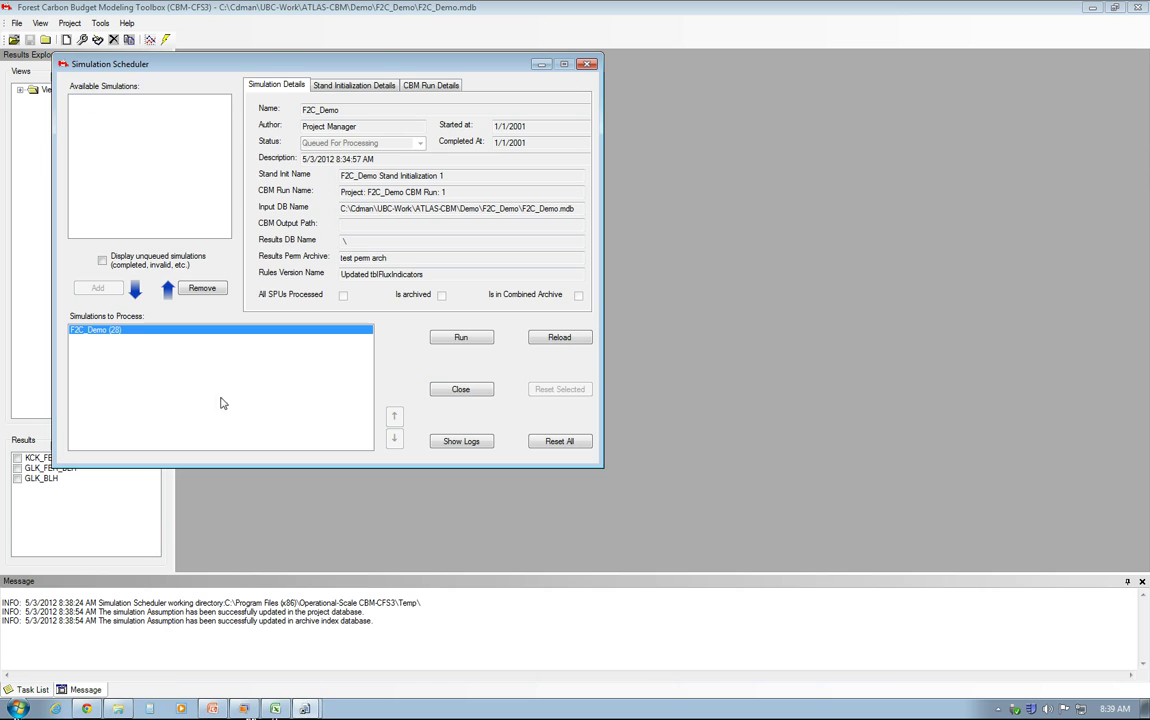
pyautogui.click(455, 338)
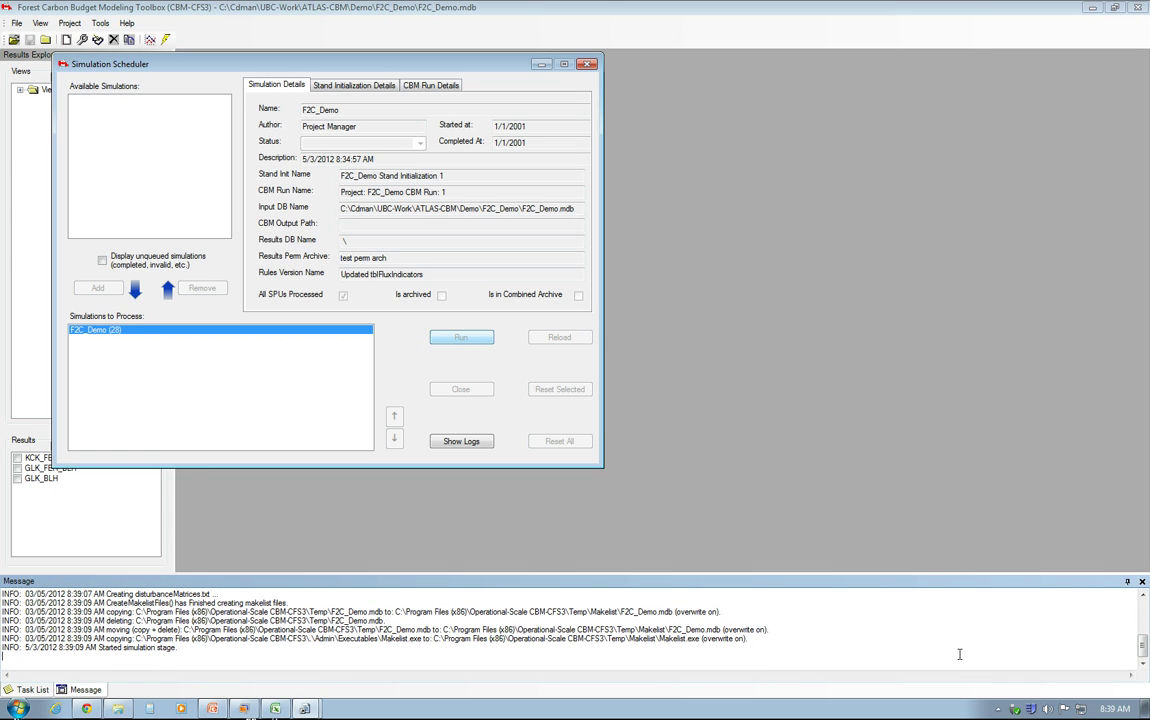
pyautogui.click(998, 709)
pyautogui.rightClick(997, 655)
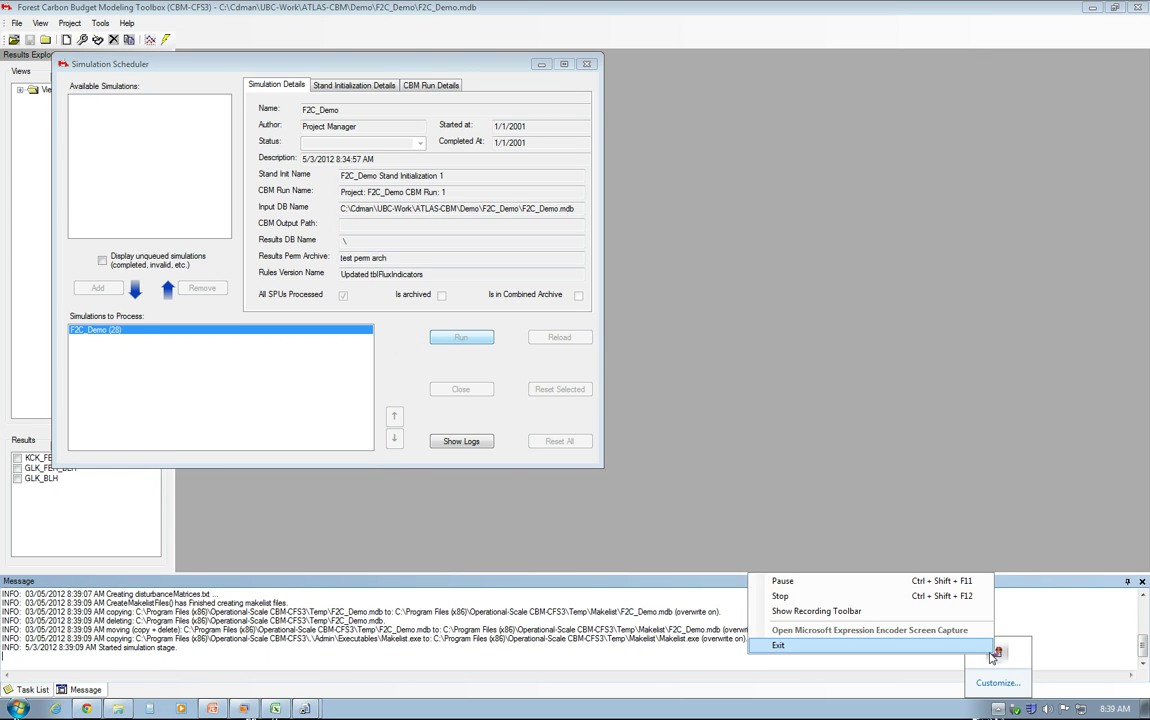